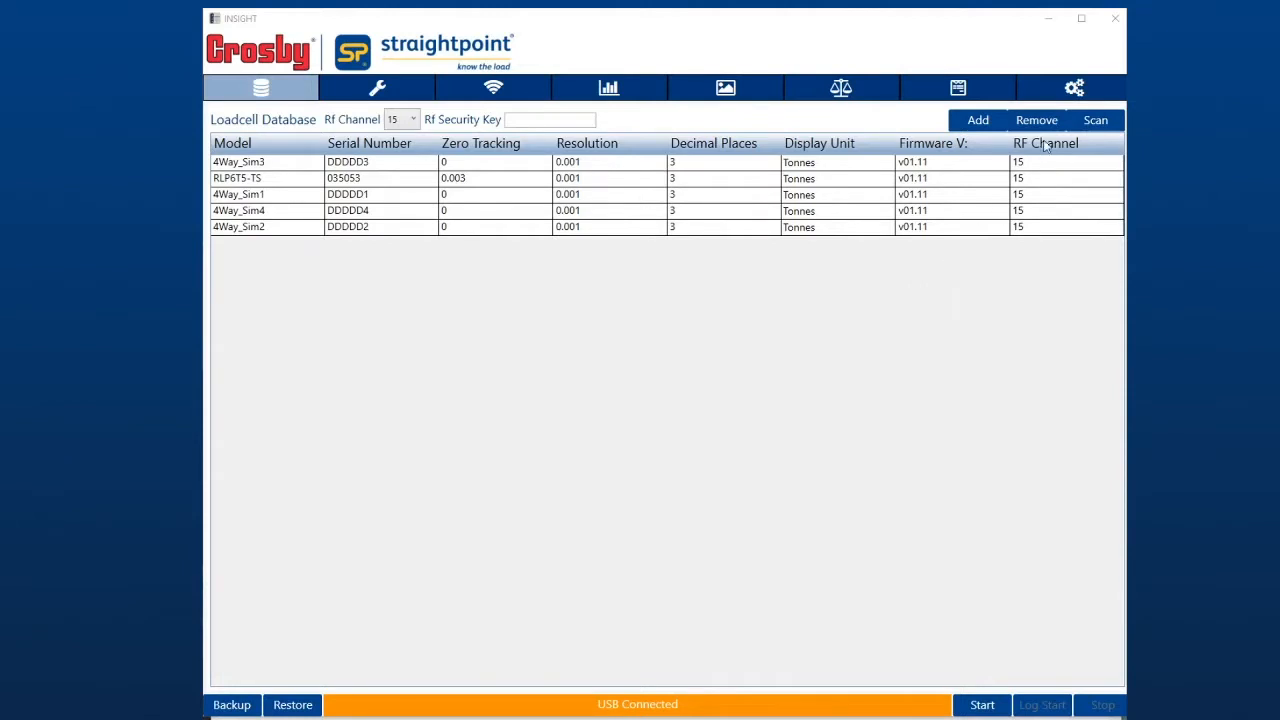
Add a proof test engineer with a name, engineer ID, and LEEA team card number as the qualification.
click(1057, 85)
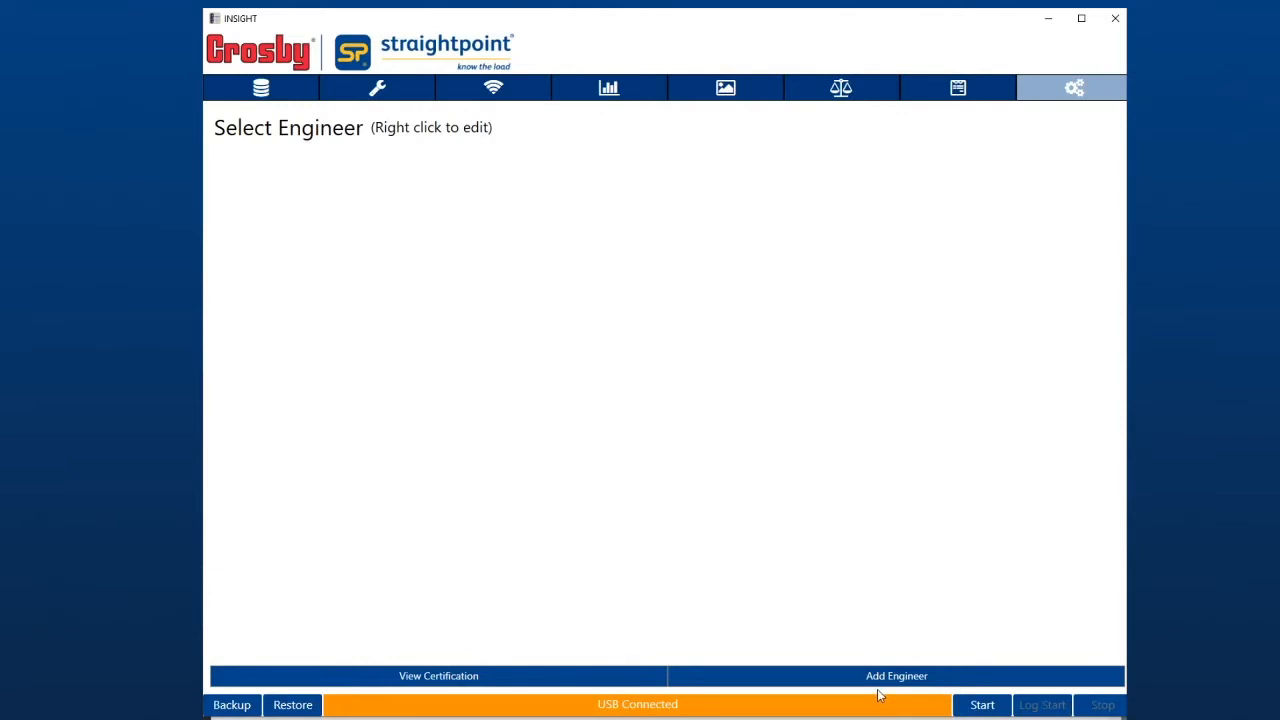
click(834, 683)
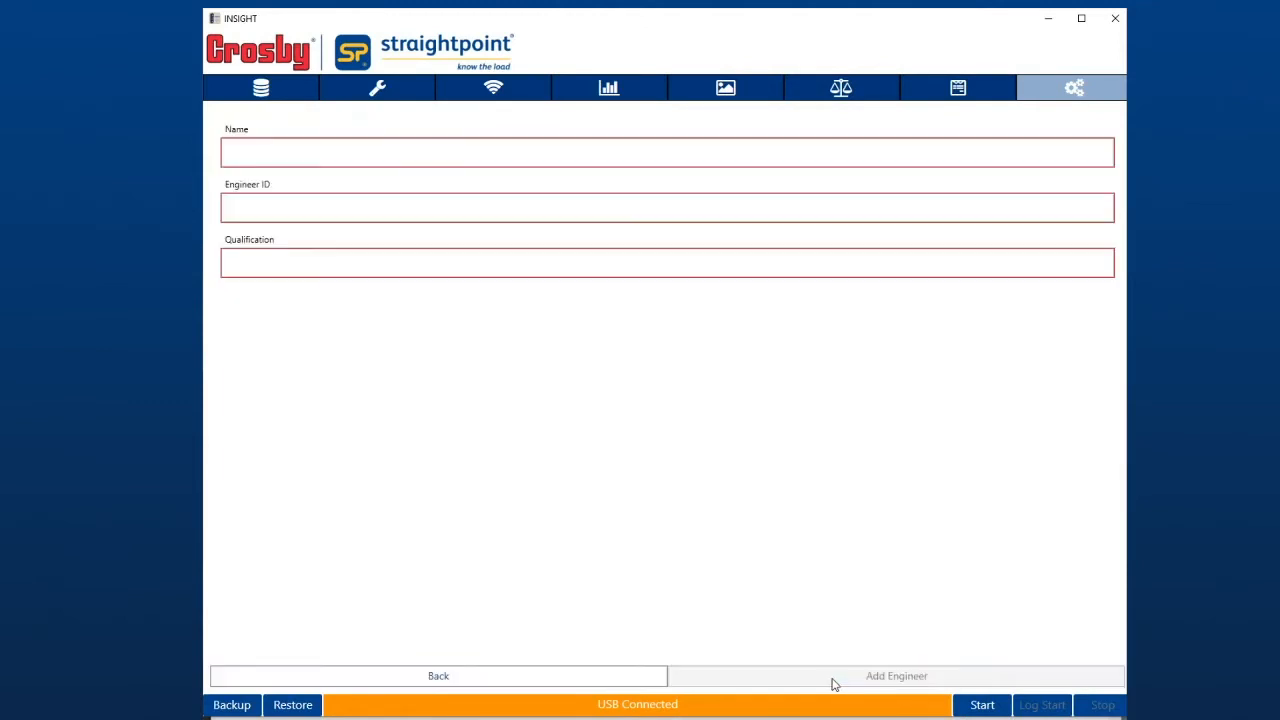
click(377, 155)
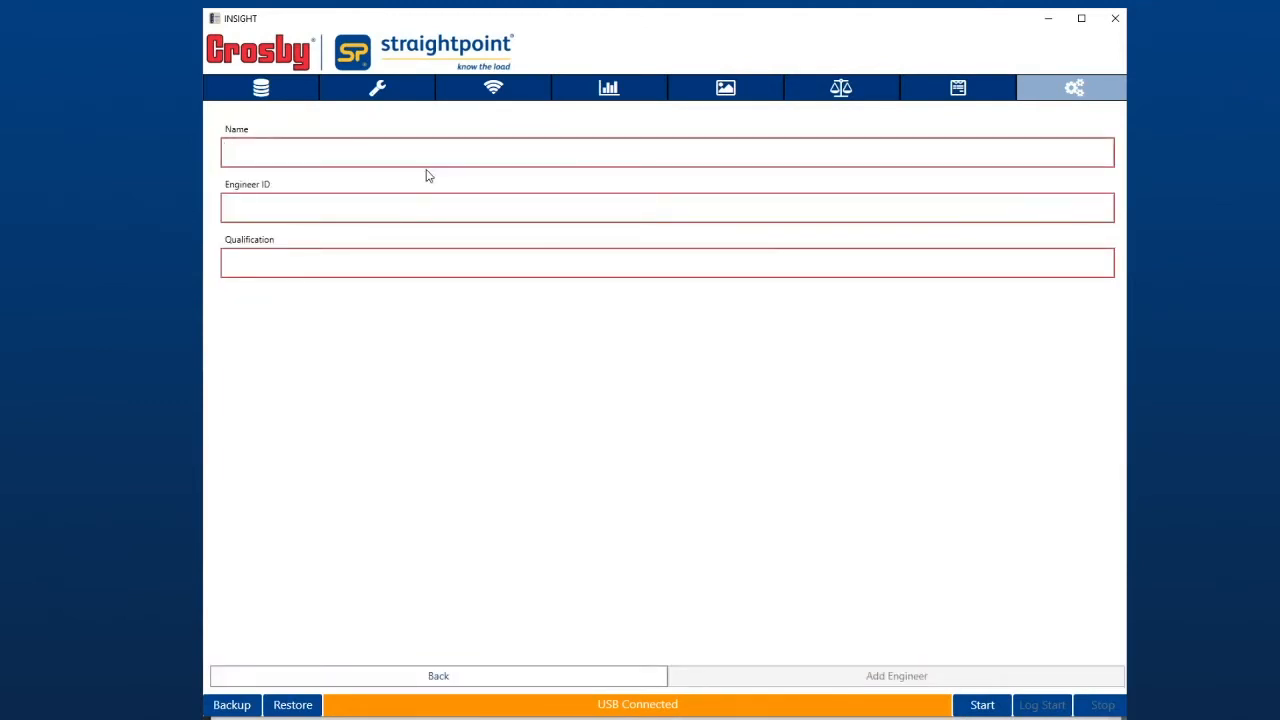
text(Demo Eng)
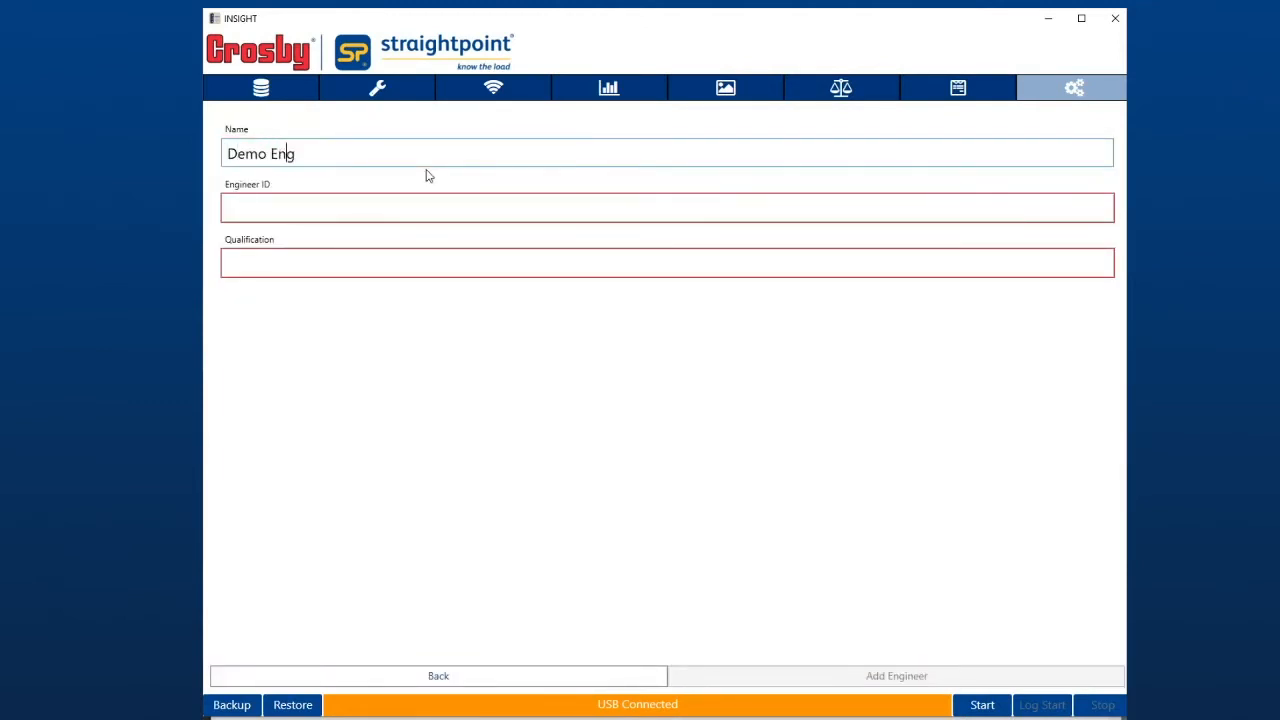
text(ineer)
key(Tab)
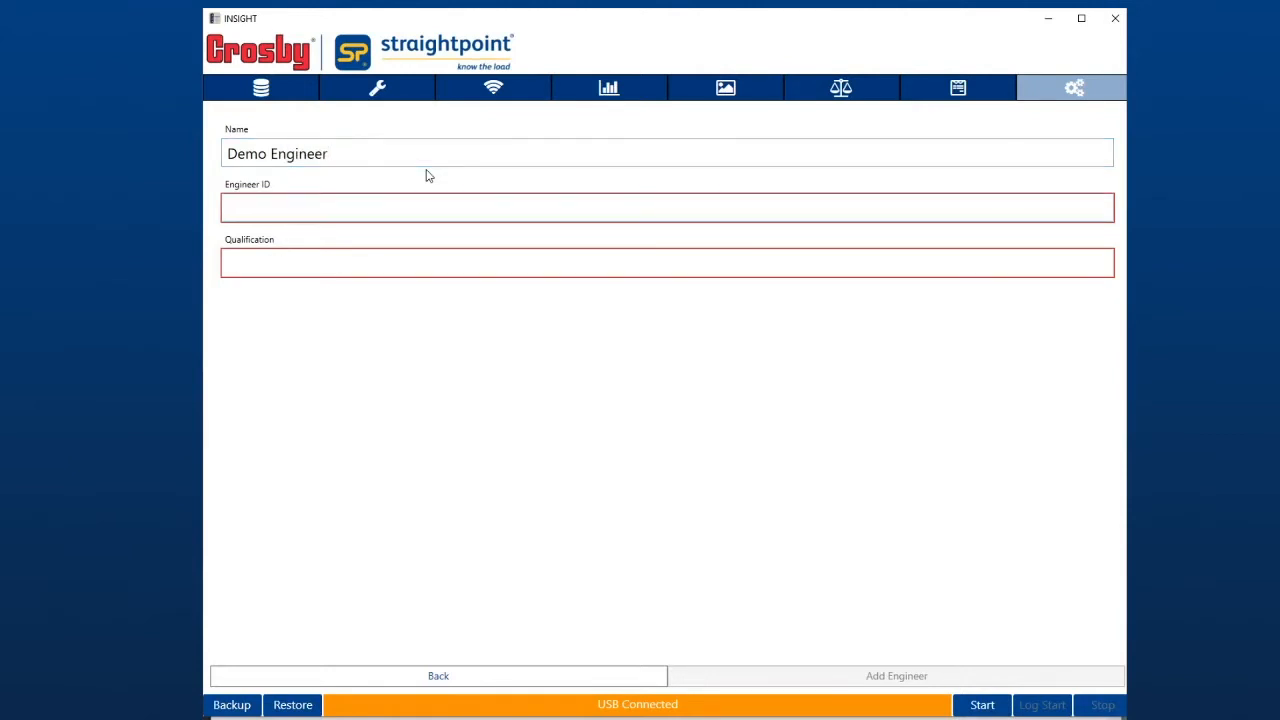
text(12345)
key(Tab)
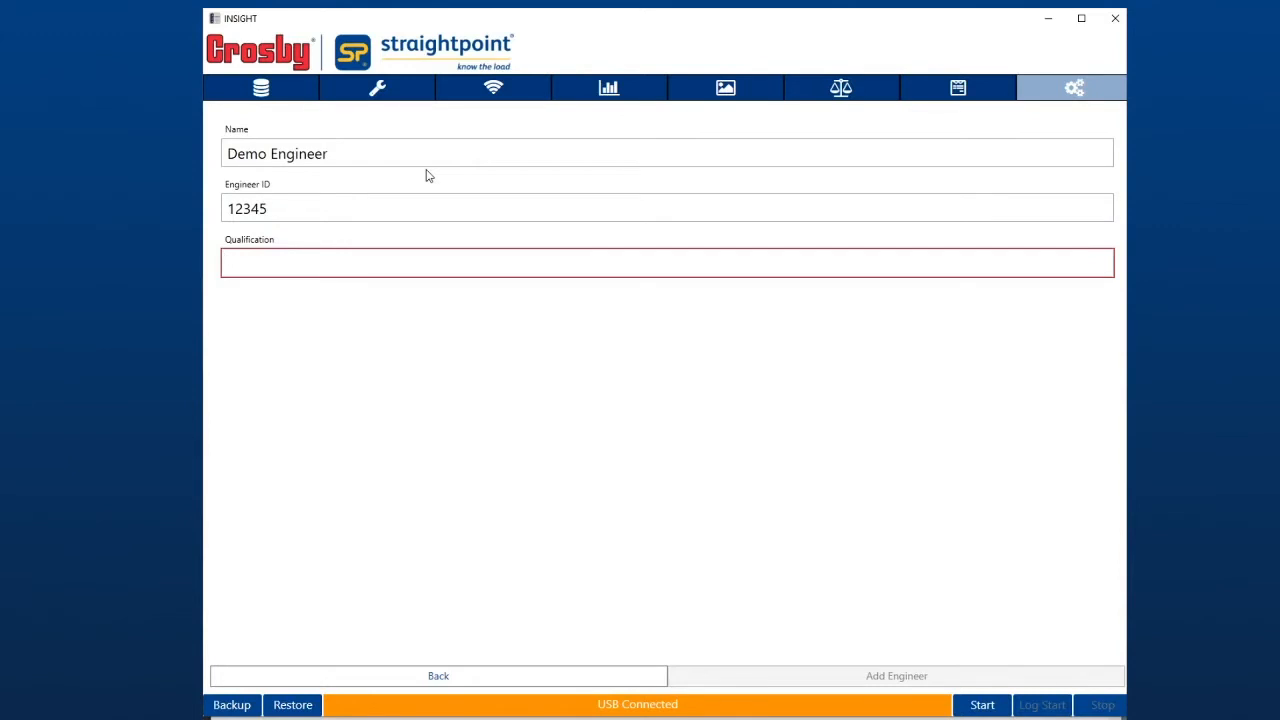
text(LEEA team card 456789)
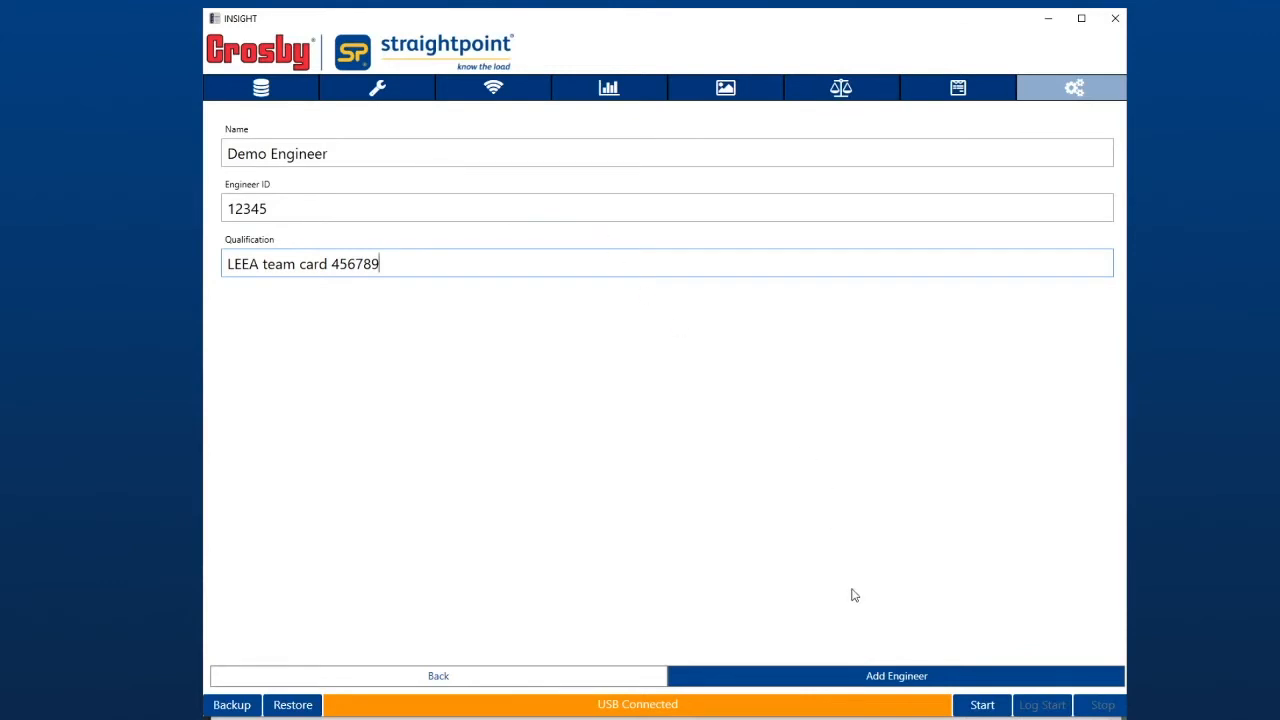
click(868, 679)
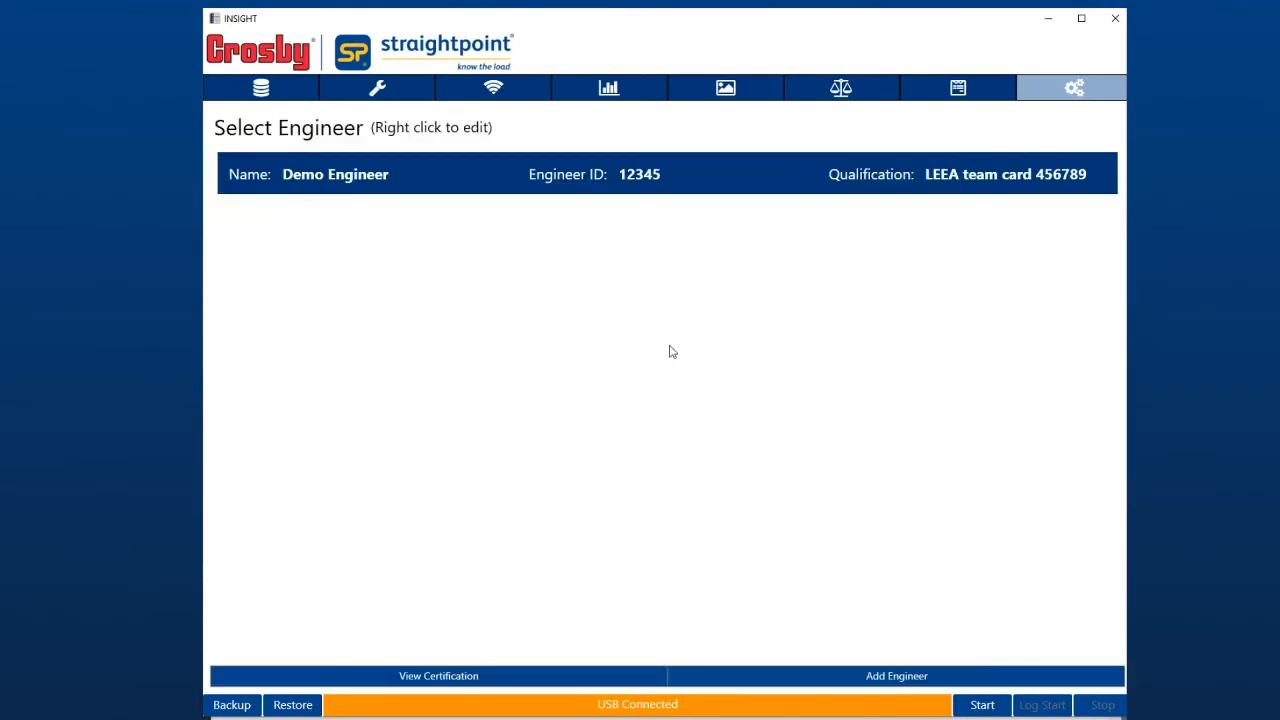
Select the newly added engineer for the proof test and check the load cells assigned to the project.
click(481, 181)
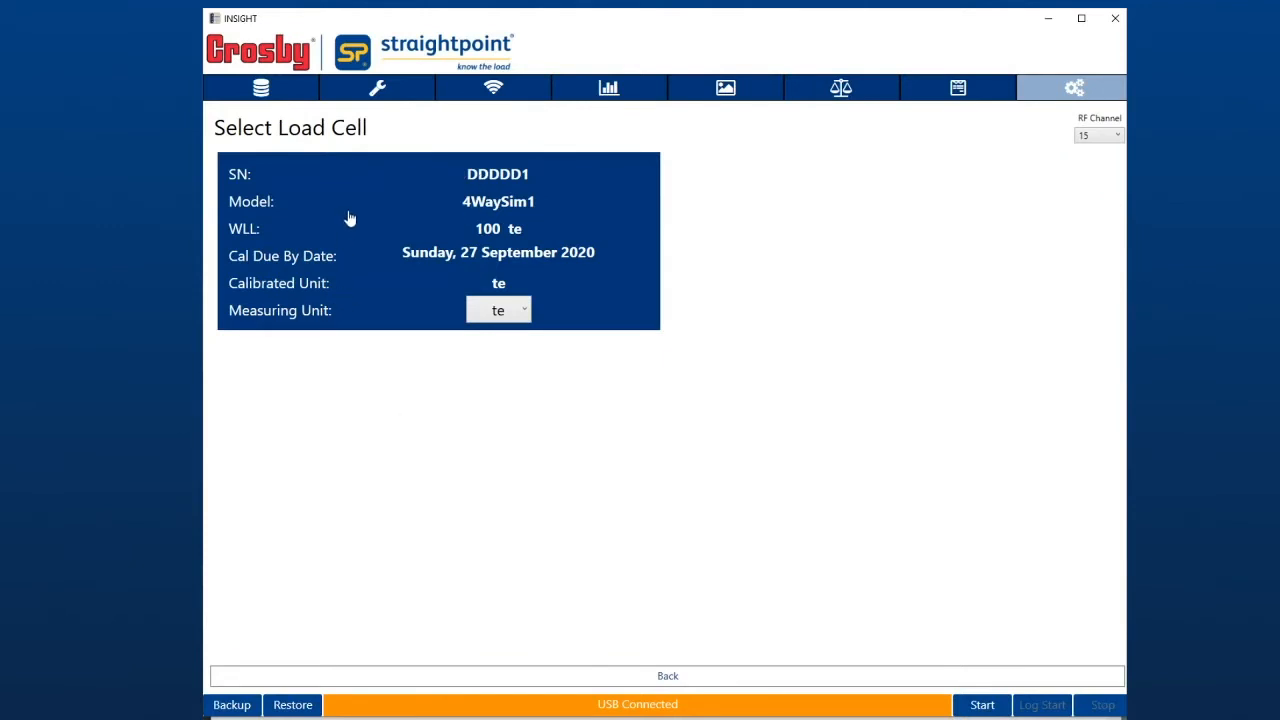
click(364, 90)
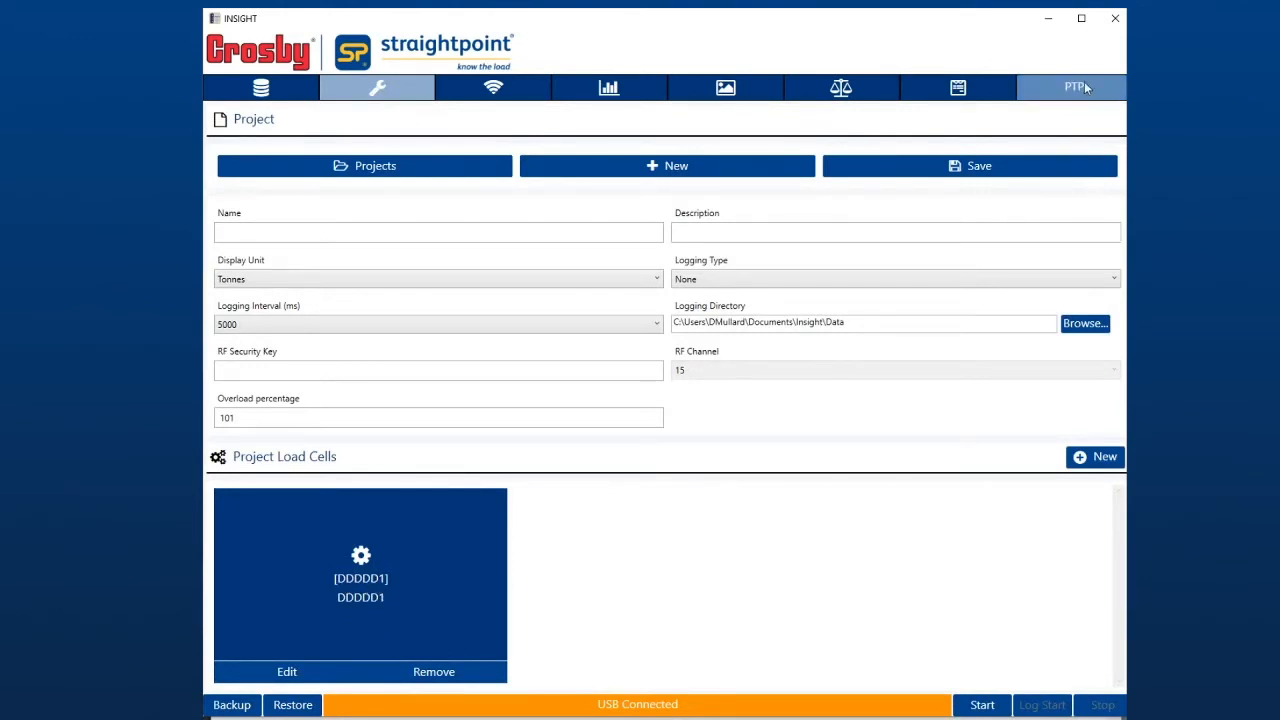
click(1042, 93)
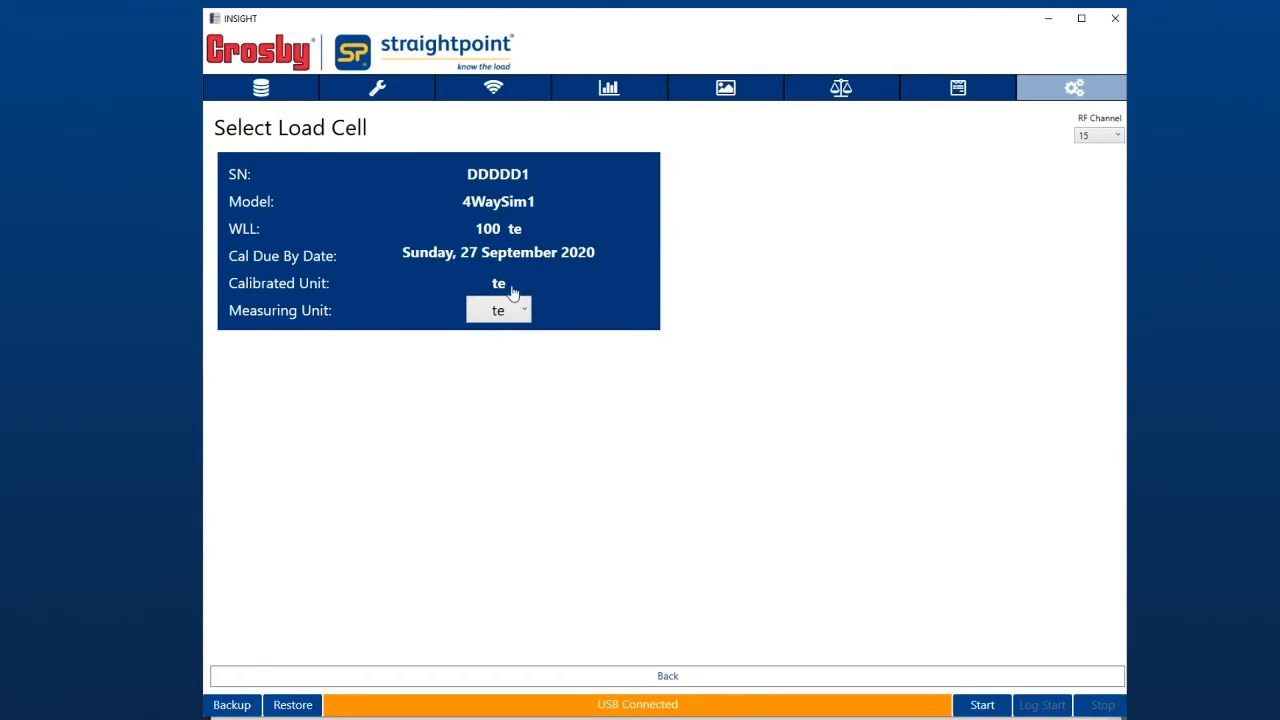
click(375, 204)
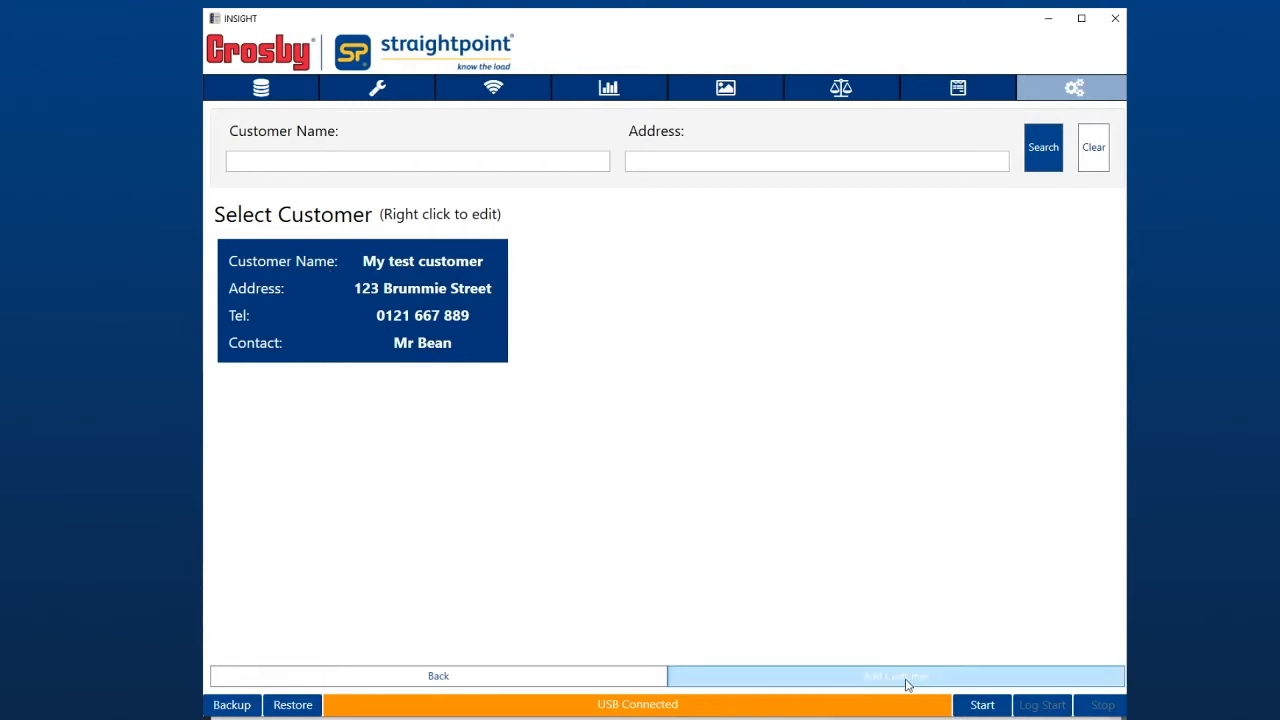
click(964, 682)
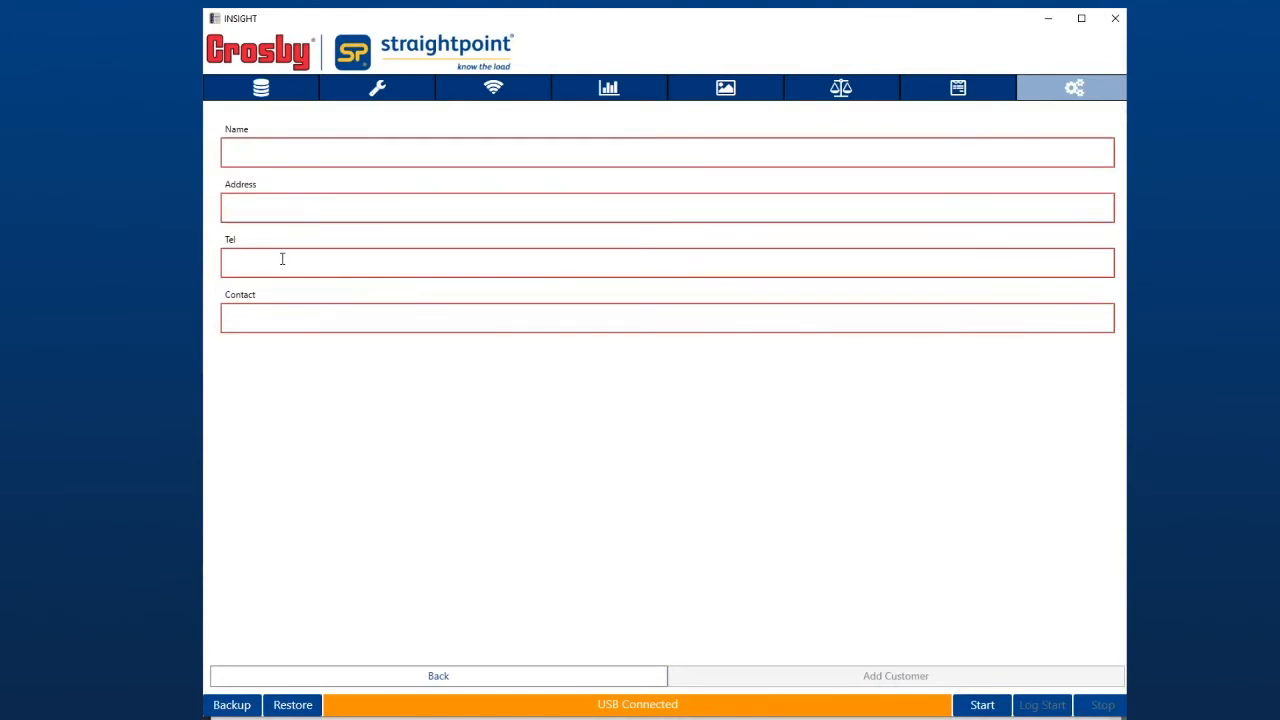
click(472, 680)
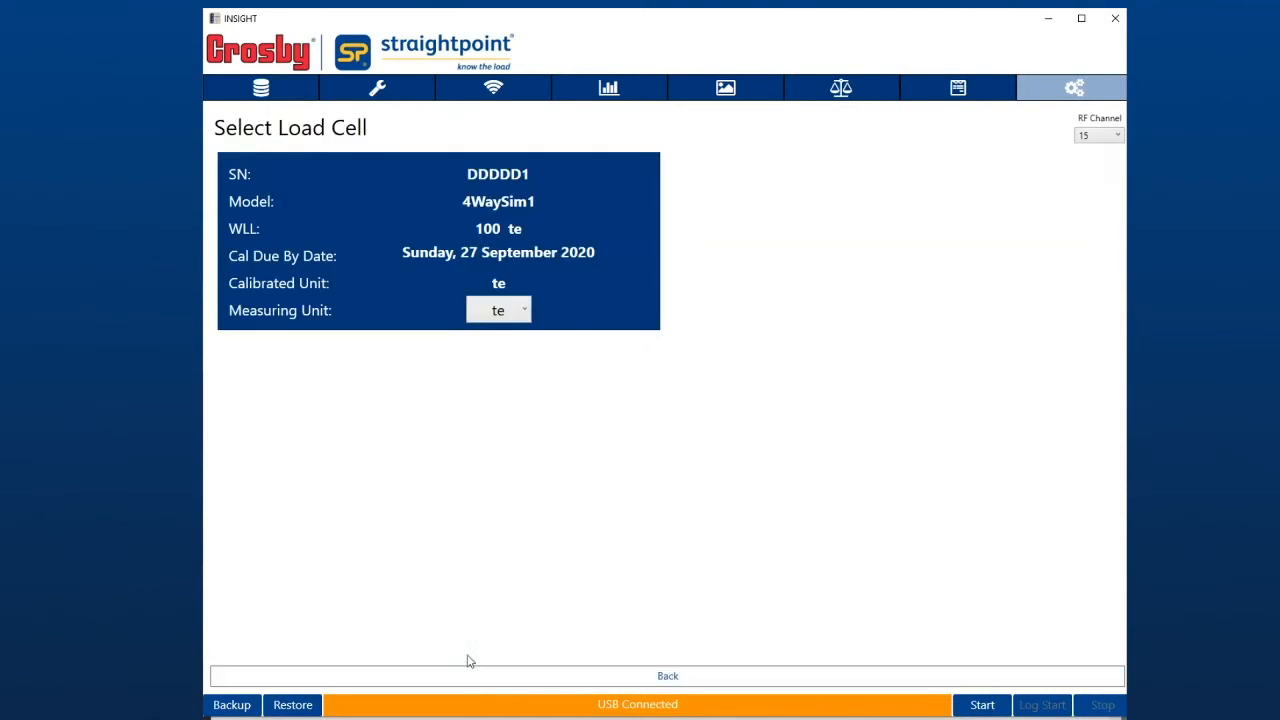
Select the 4WaySim1 load cell and the existing test customer for the proof test.
click(338, 198)
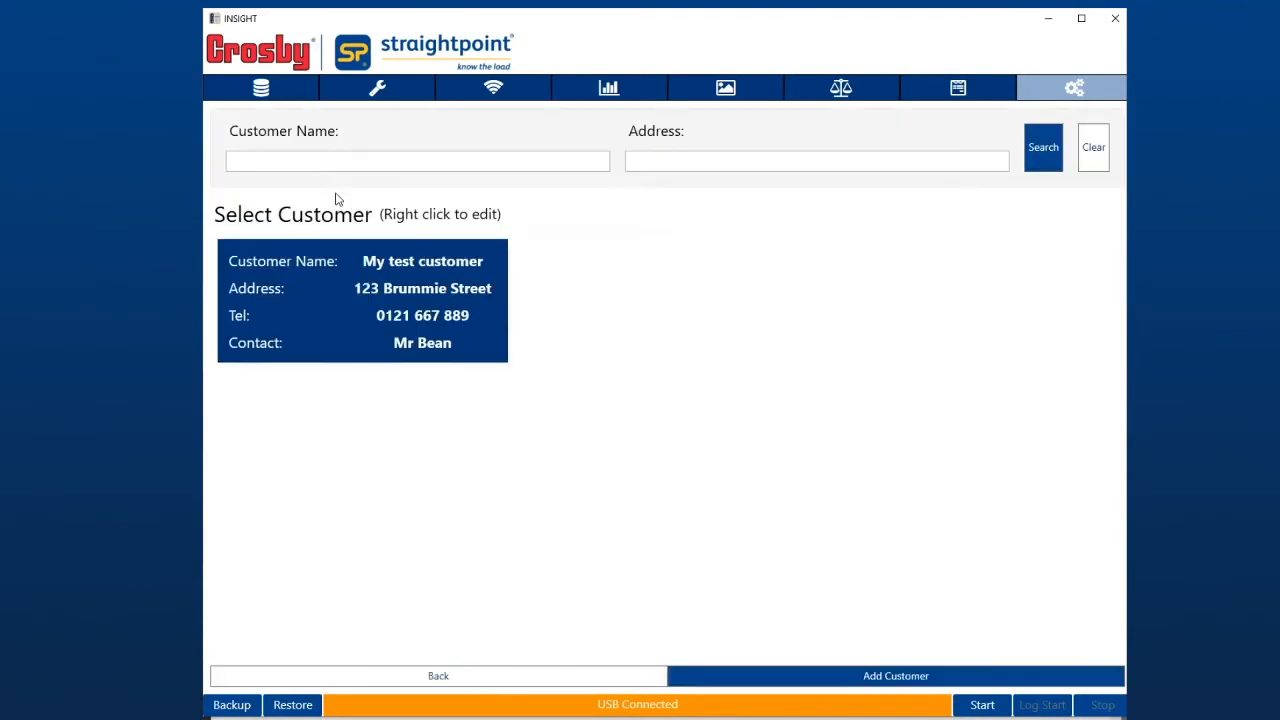
click(338, 294)
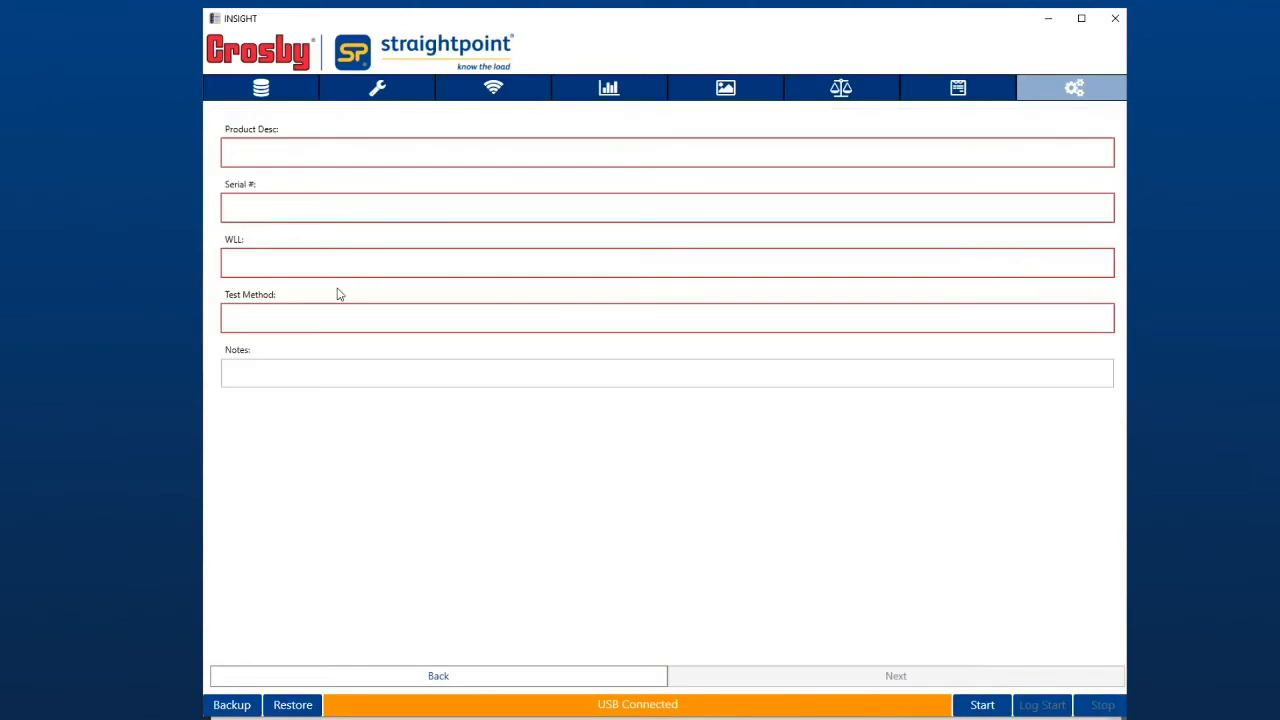
Enter the product description "100te capacity crane", serial number 7890 and a WLL of 100te.
click(331, 157)
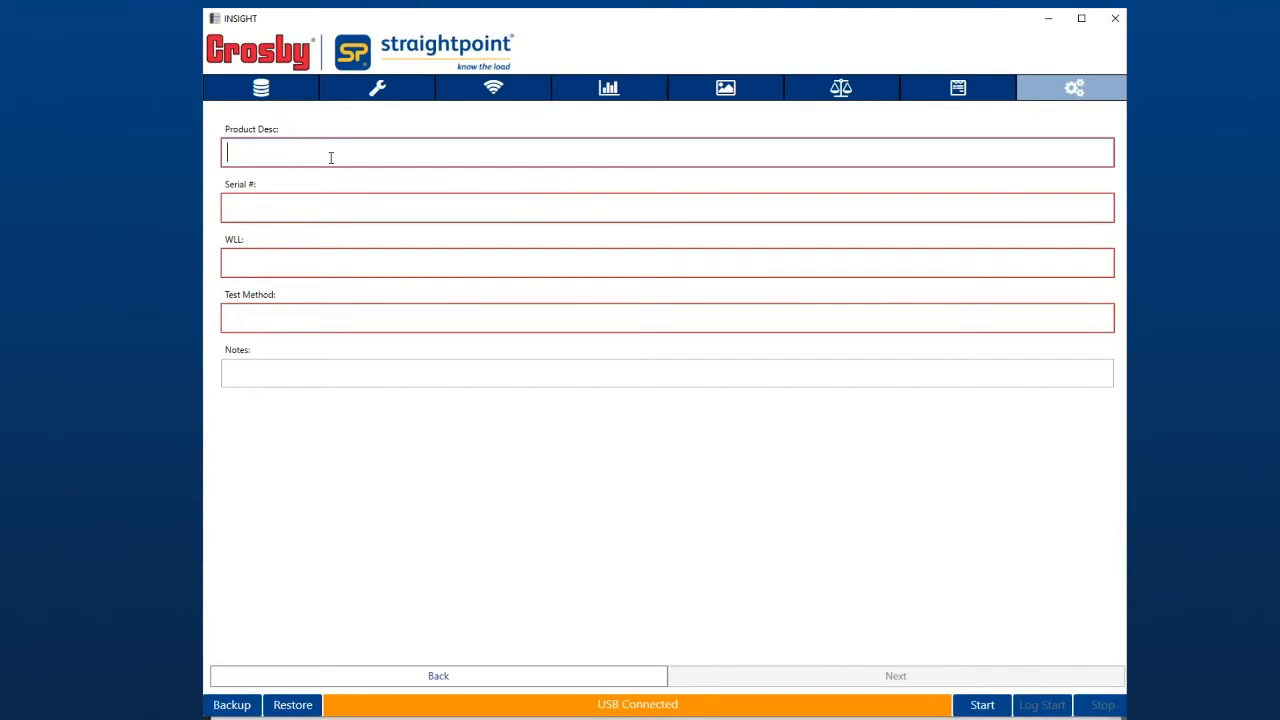
text(100te ca)
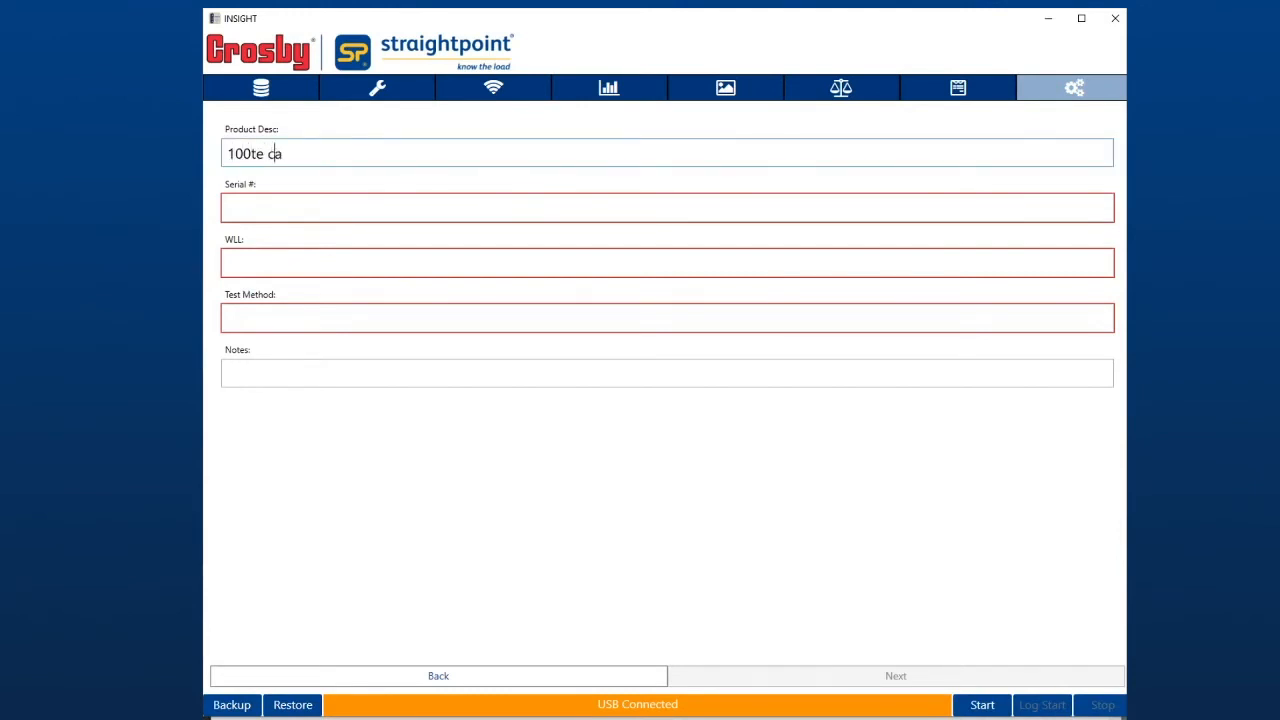
text(pacity crane)
key(Tab)
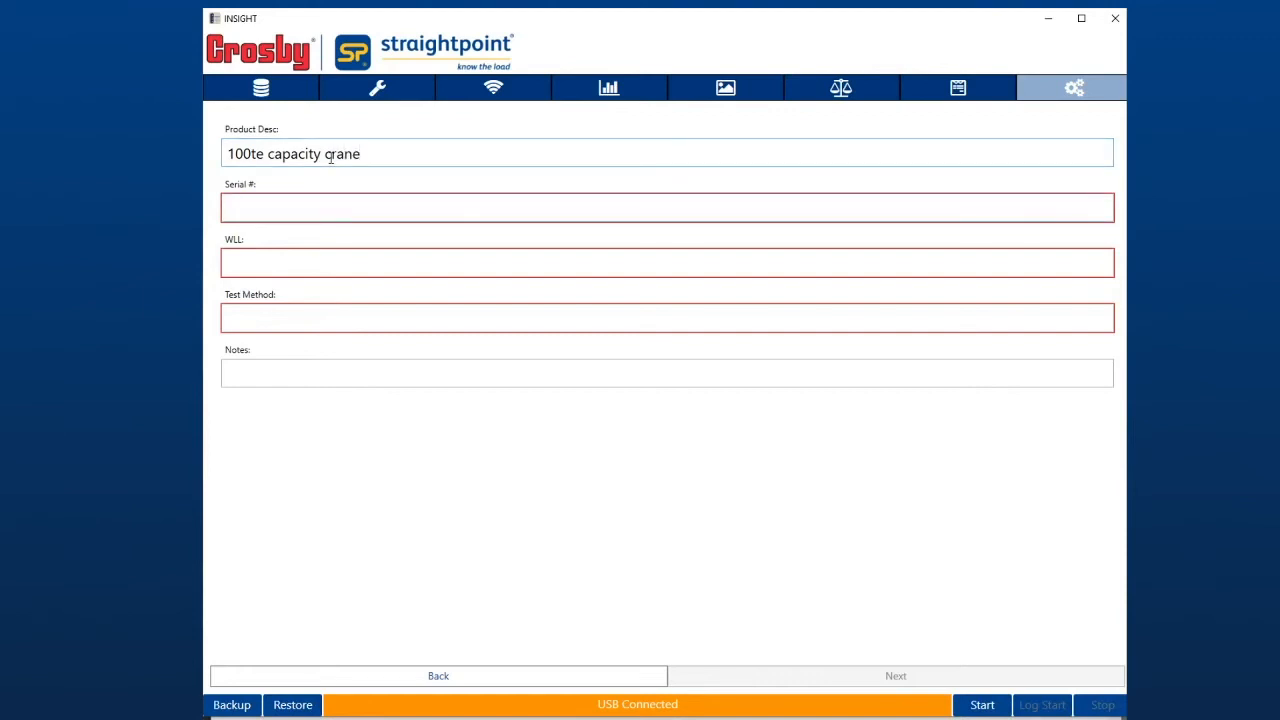
text(7890)
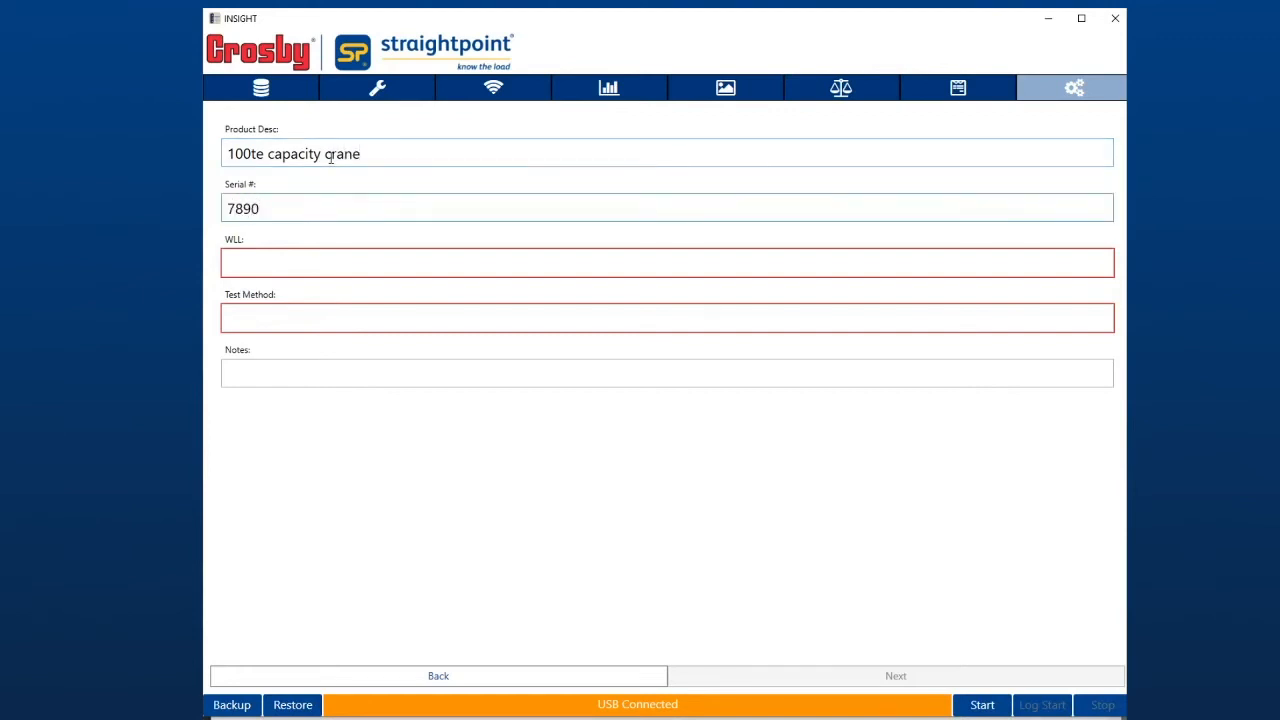
key(Tab)
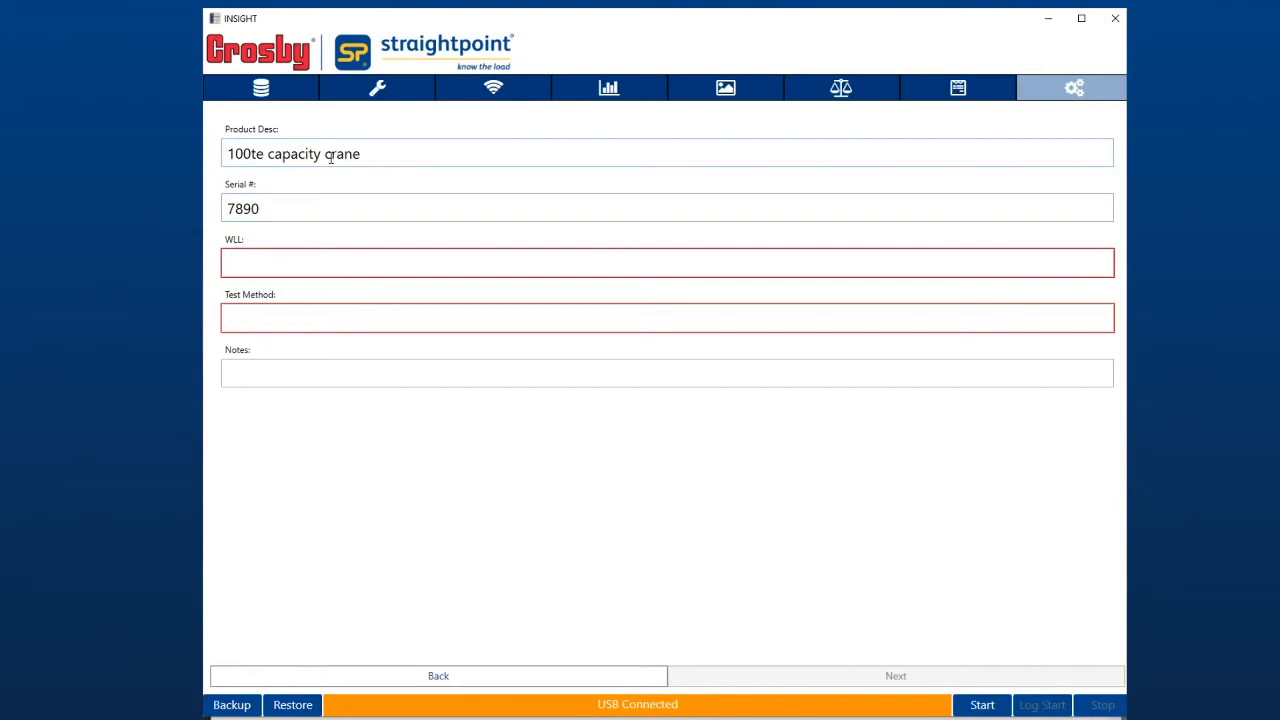
text(100te)
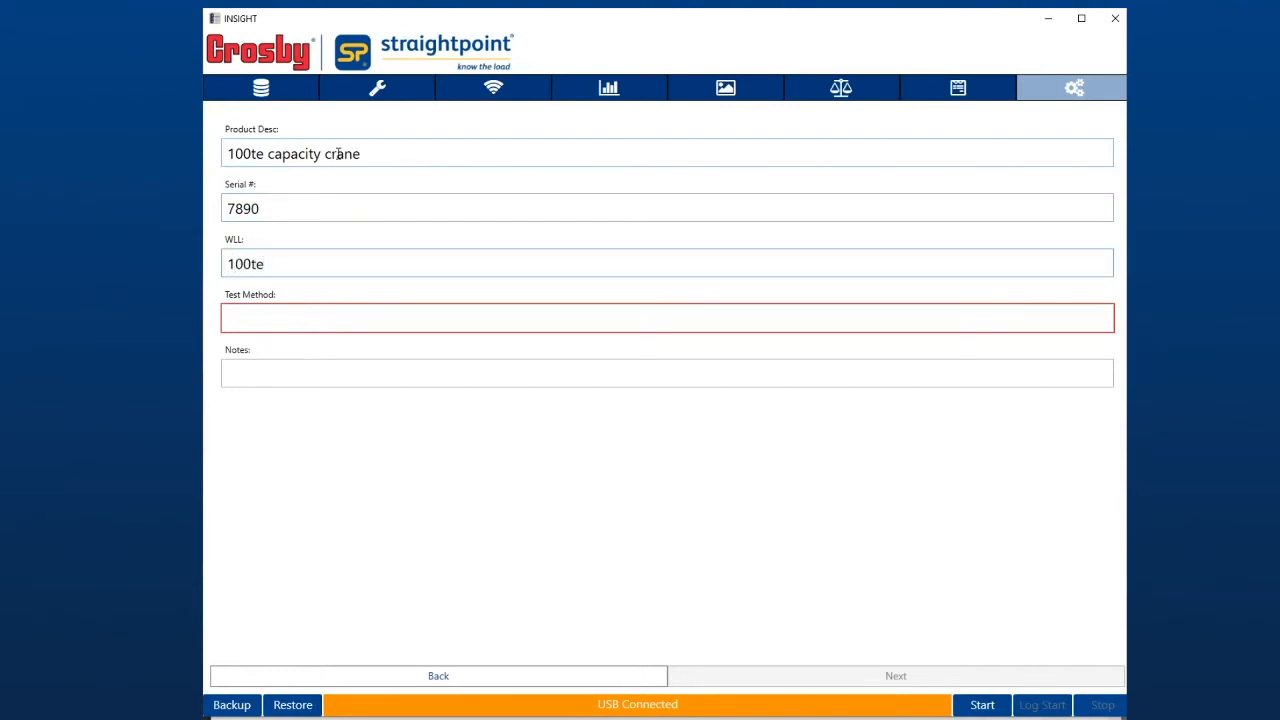
Enter the test method "proof test to 100% of WLL" and the note "nothing special", and proceed to the load test.
click(356, 310)
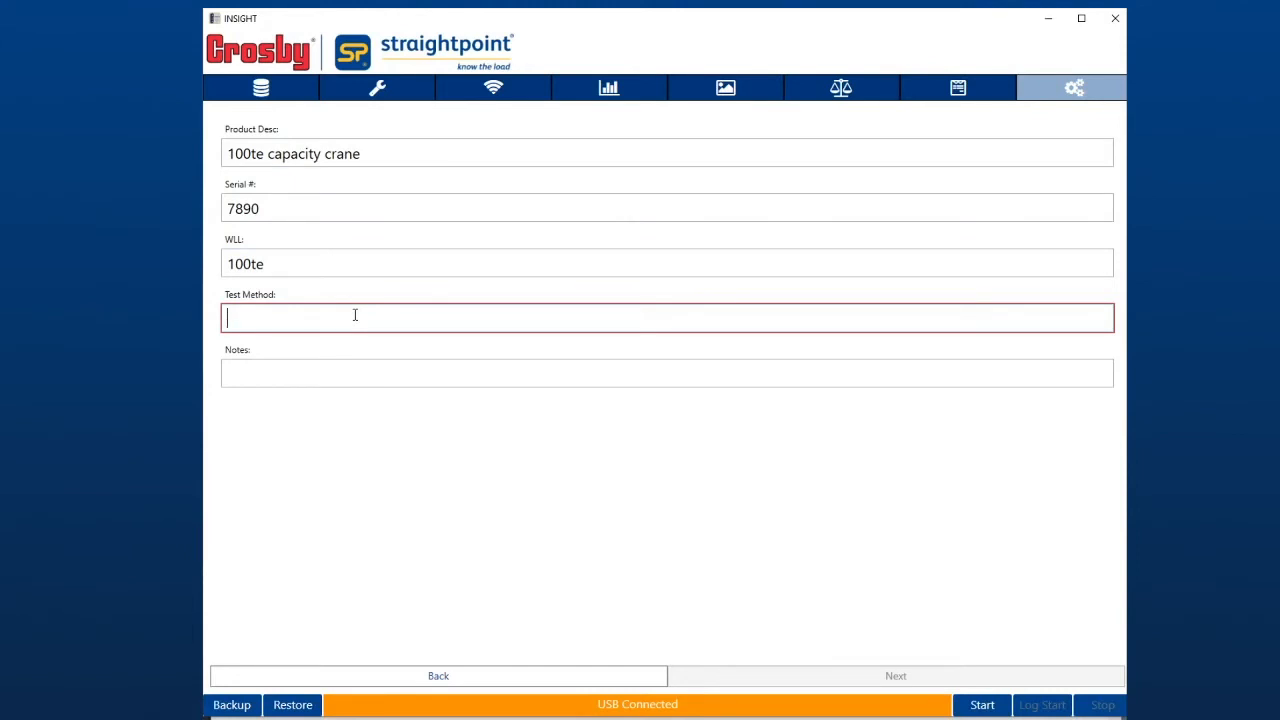
text(proof)
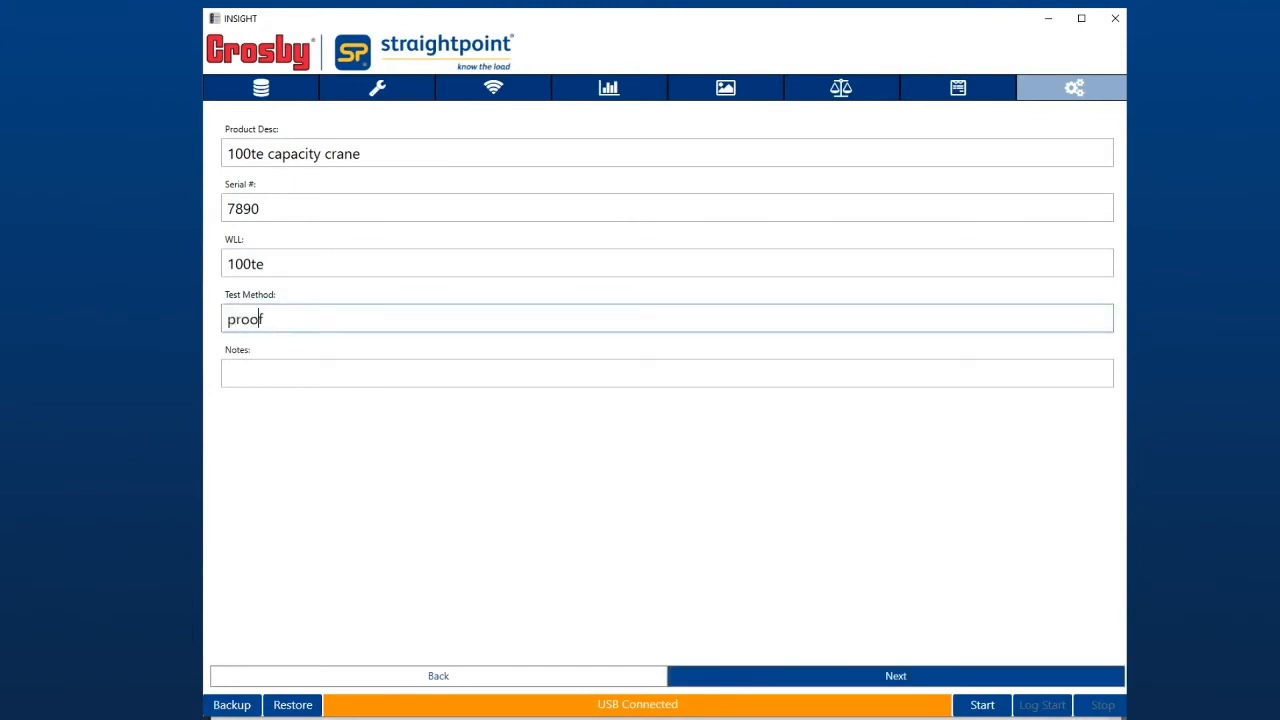
text( test to 100% of WLL)
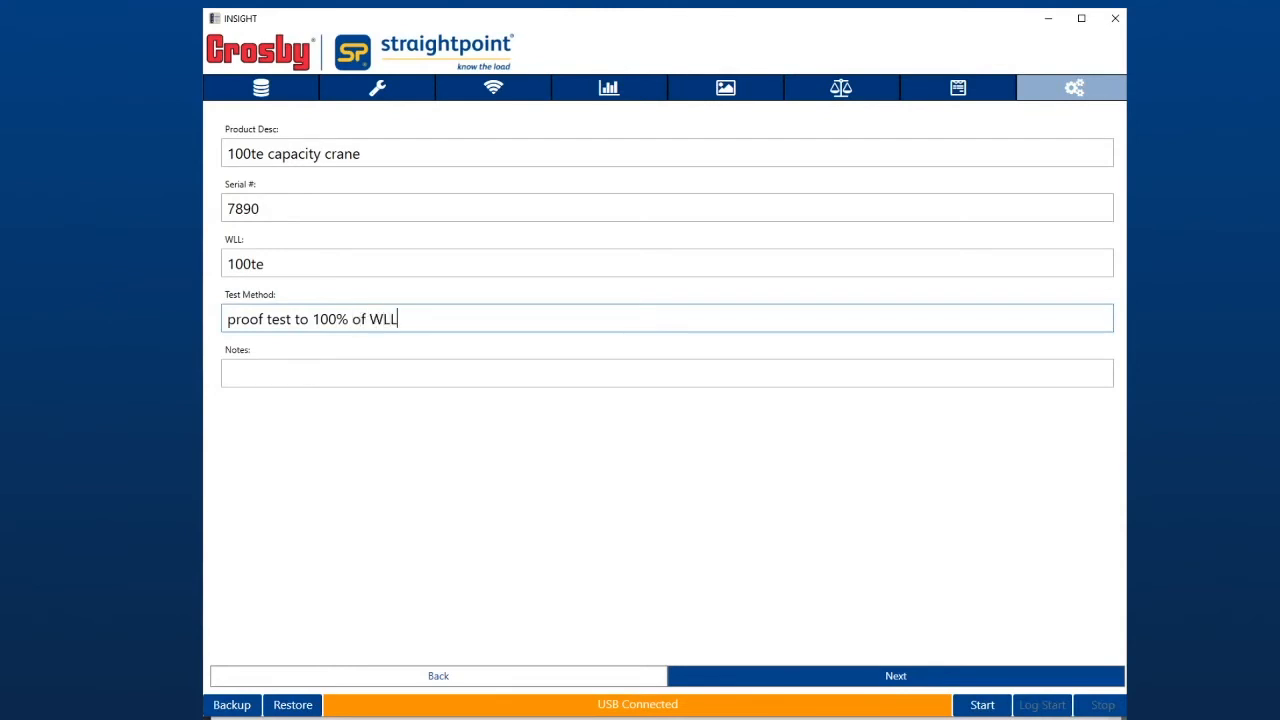
click(346, 367)
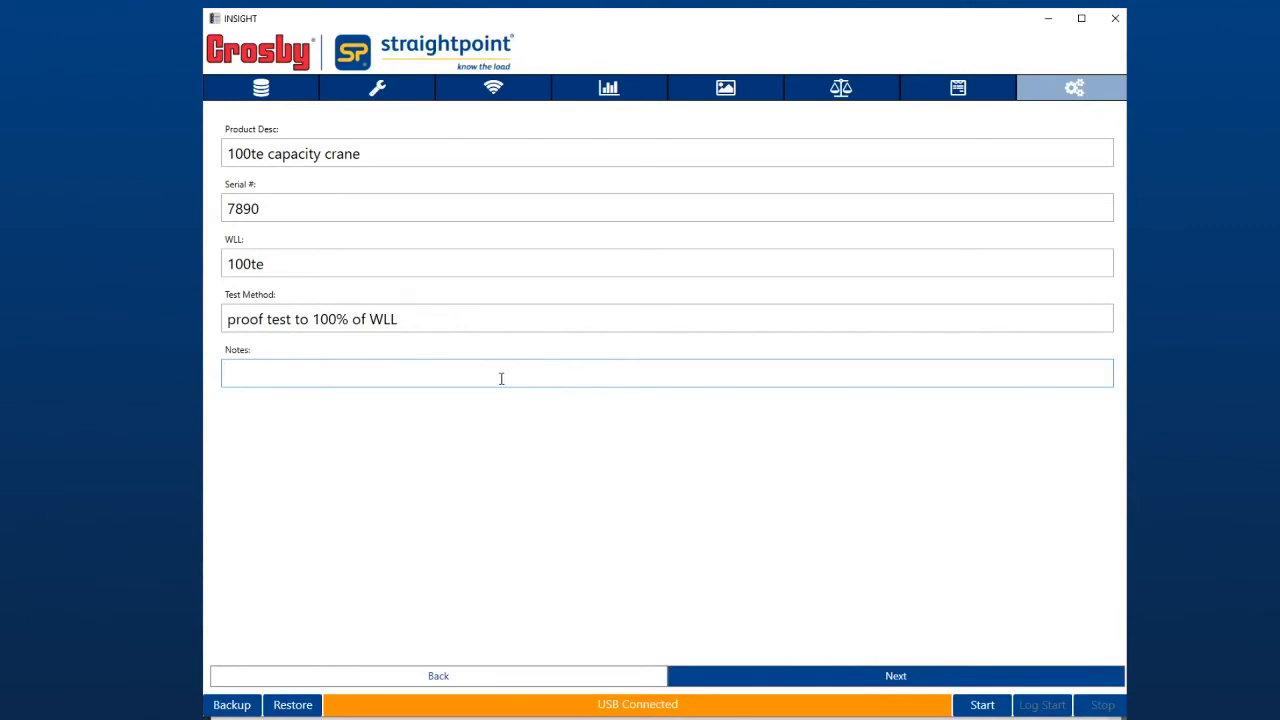
text(nothing special)
click(891, 681)
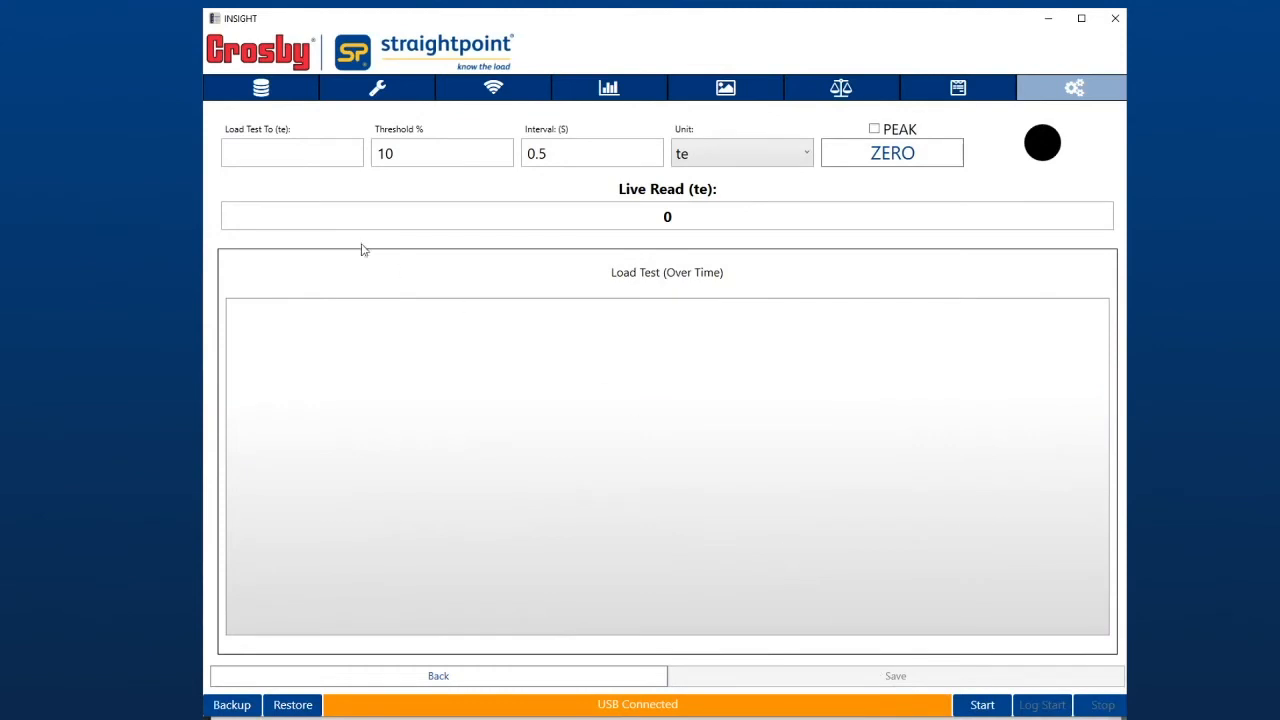
Set the load test target to 100 te, run the live load test and stop it after the load is released.
click(272, 147)
text(100)
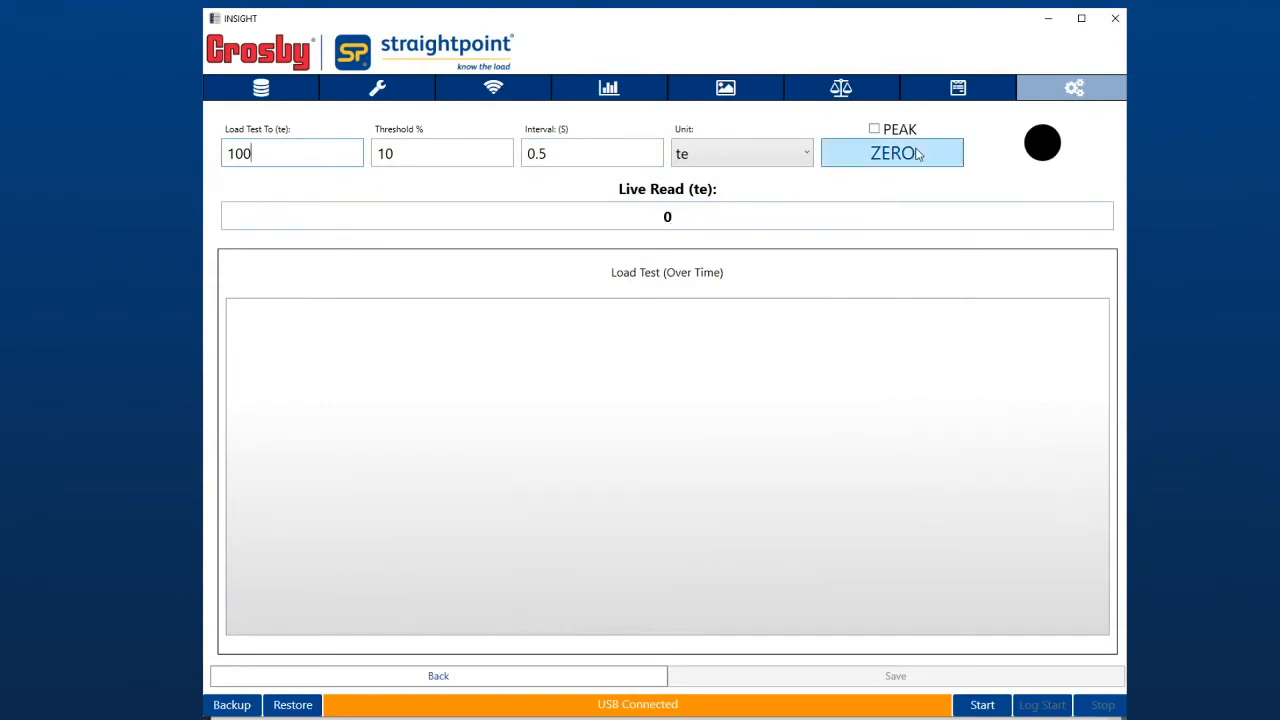
click(981, 705)
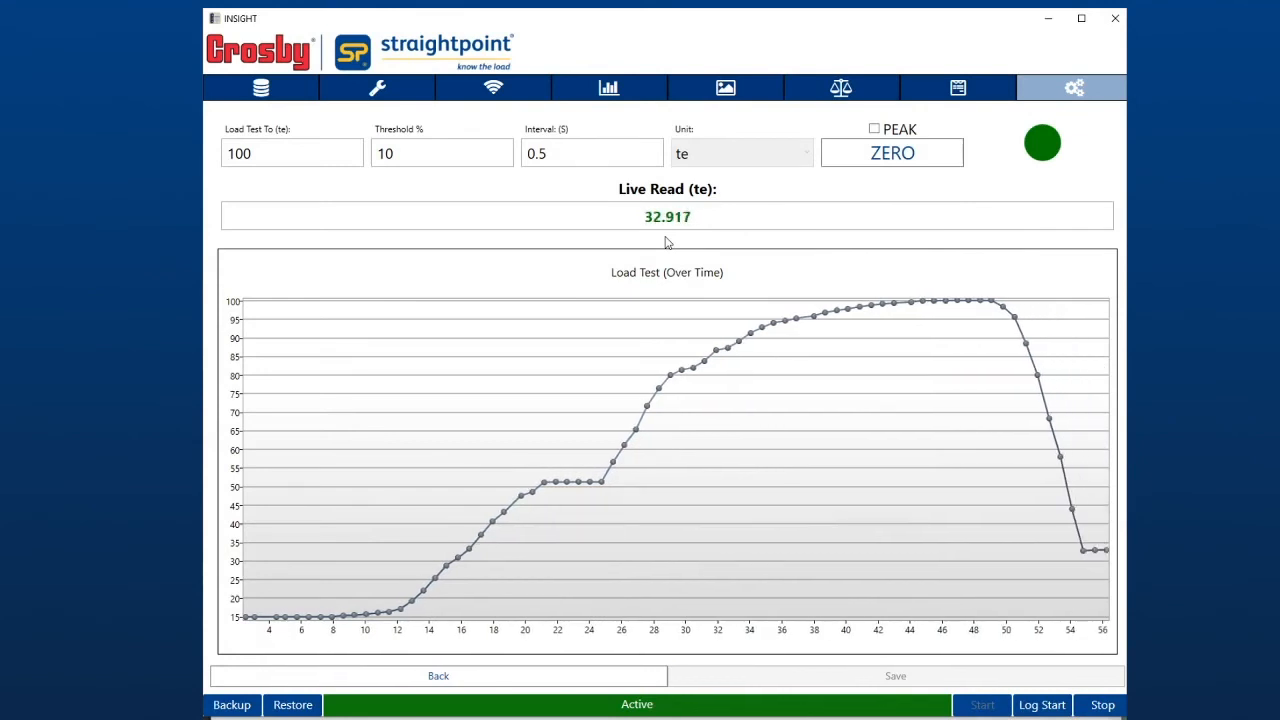
click(1100, 705)
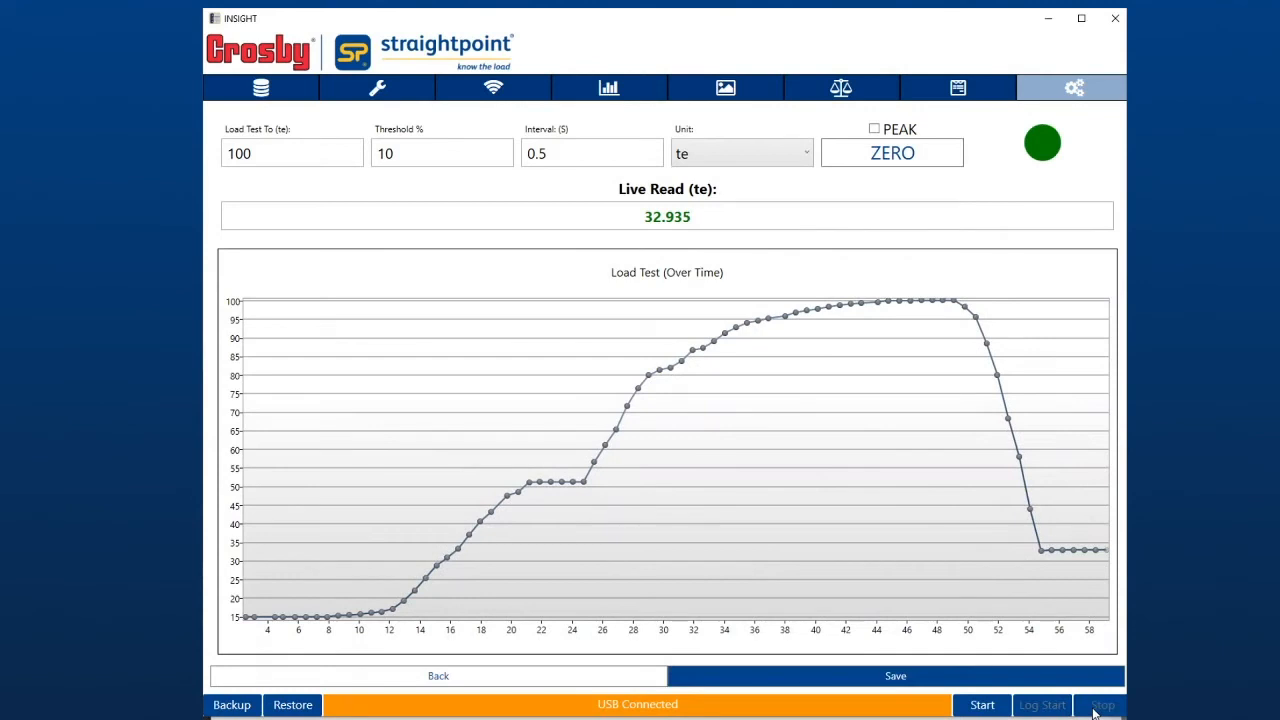
Save the load test with an acceptable result and blank notes, and acknowledge its completion.
click(945, 679)
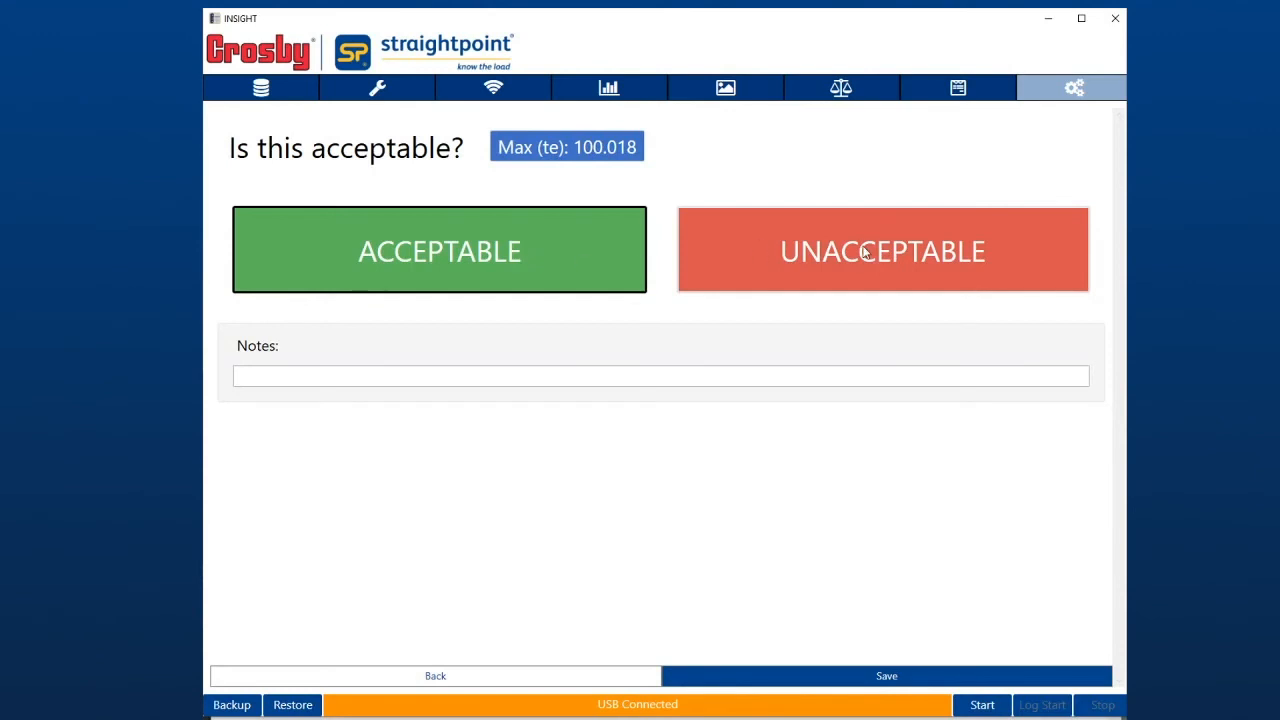
click(466, 377)
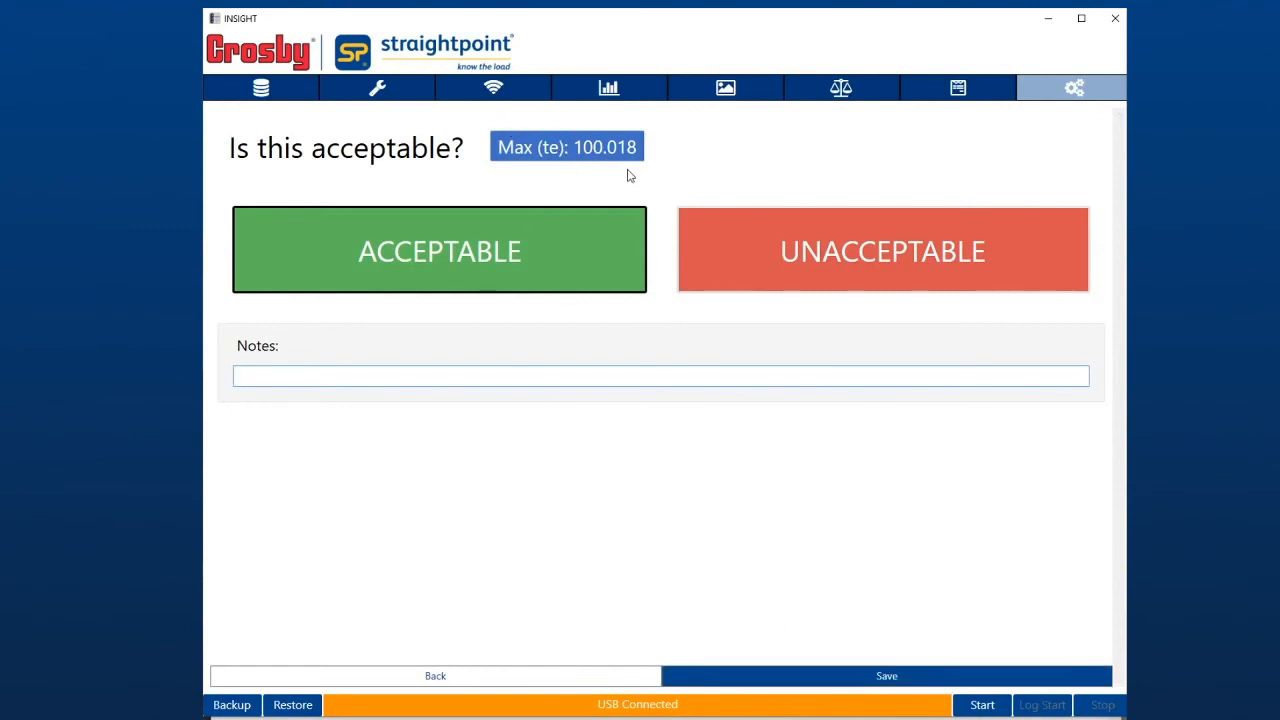
click(857, 685)
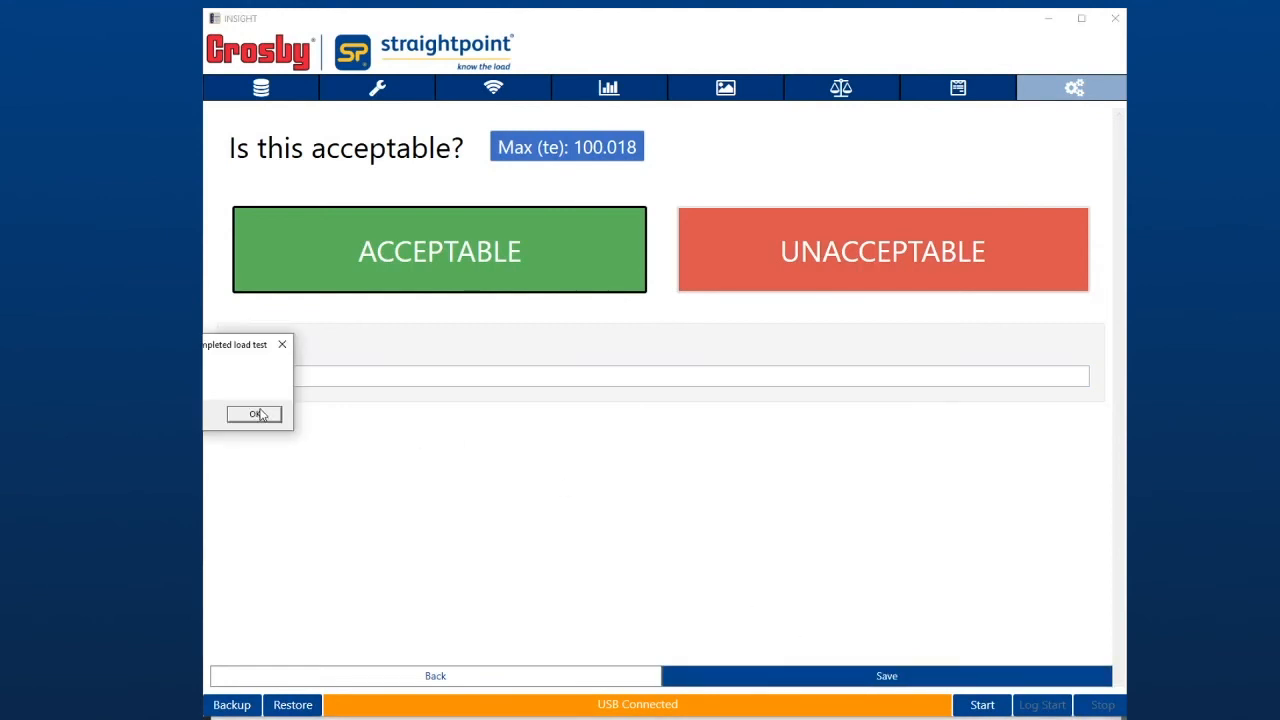
click(256, 414)
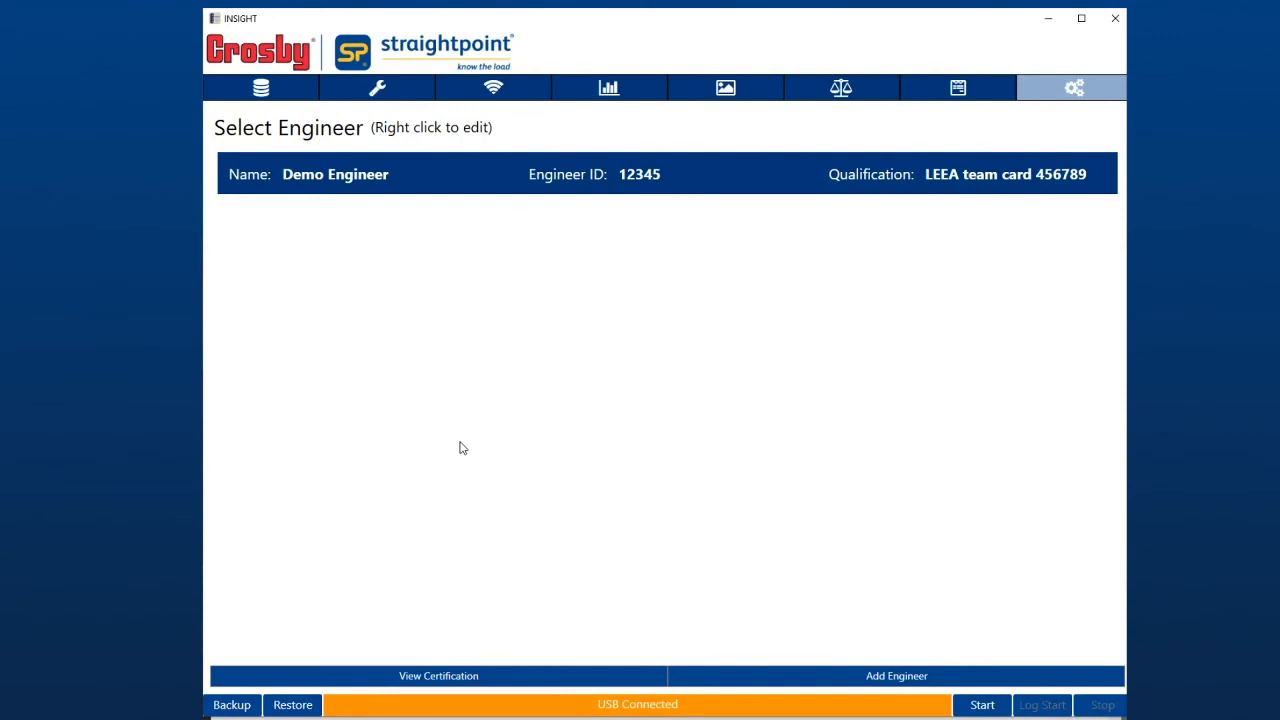
Open the load test report for the 100te capacity crane, enlarge its window and review the certificate down to the signature.
click(505, 679)
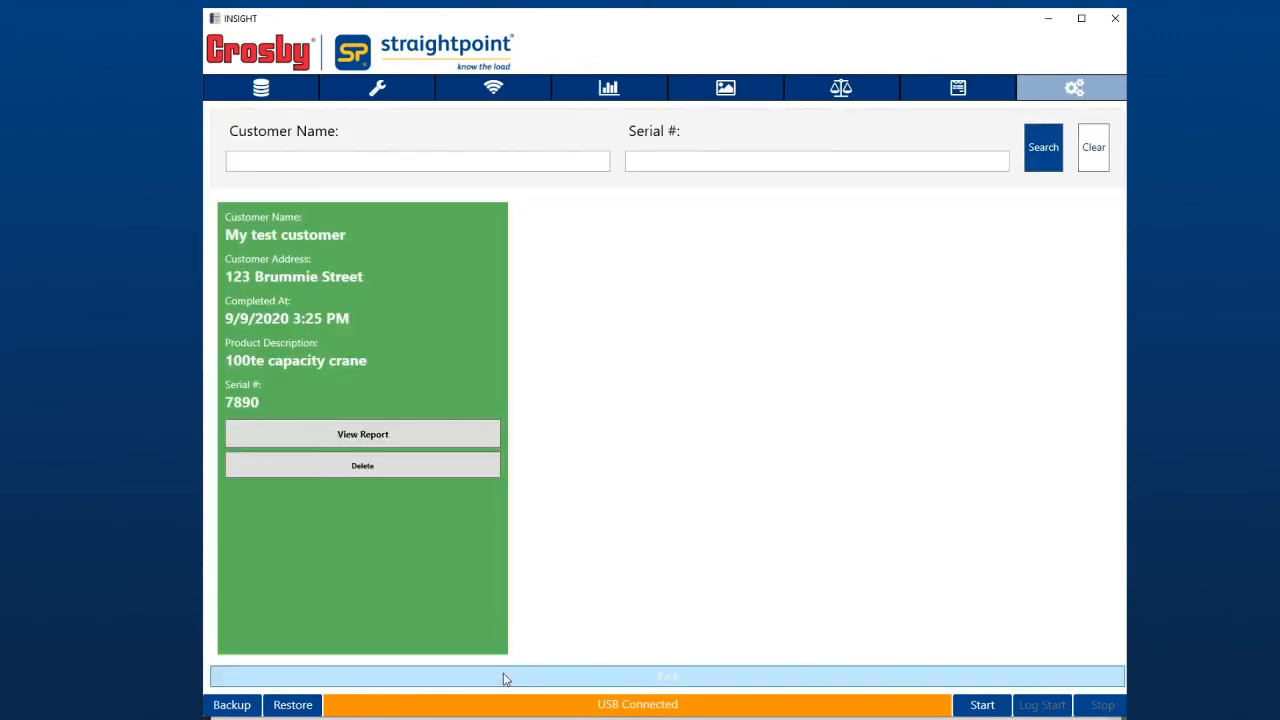
click(358, 435)
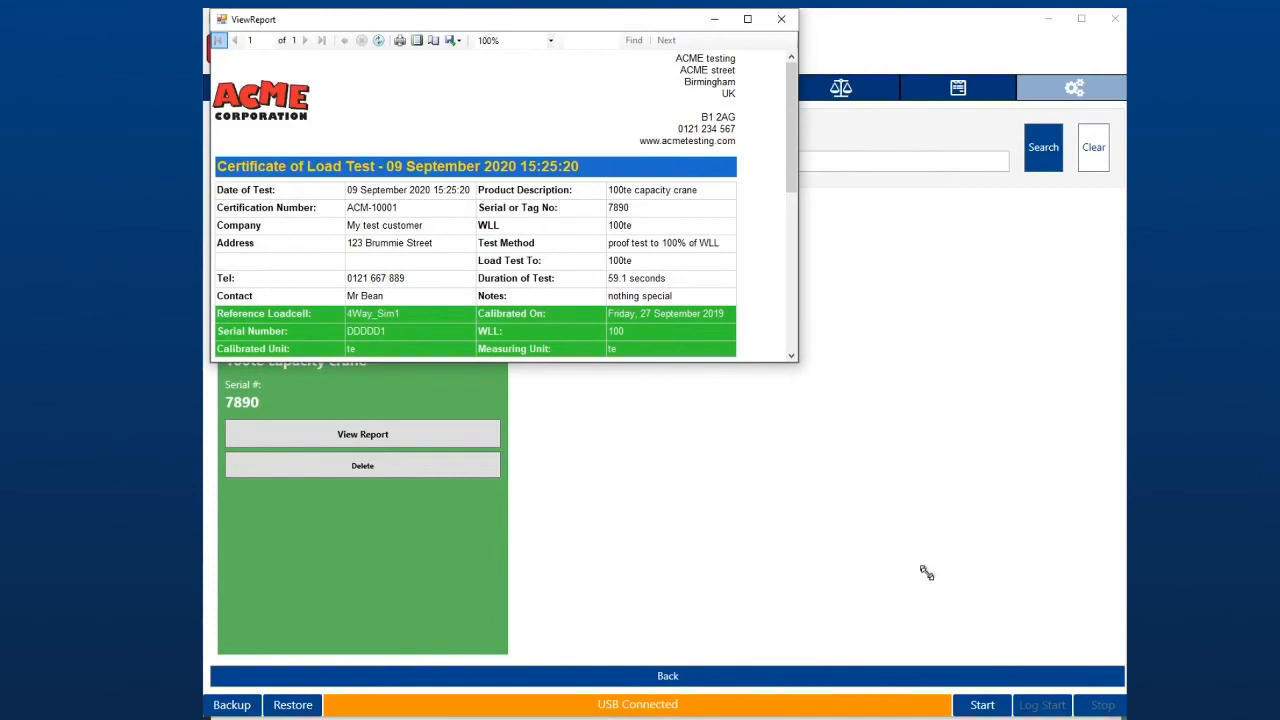
drag(990, 635, 1006, 716)
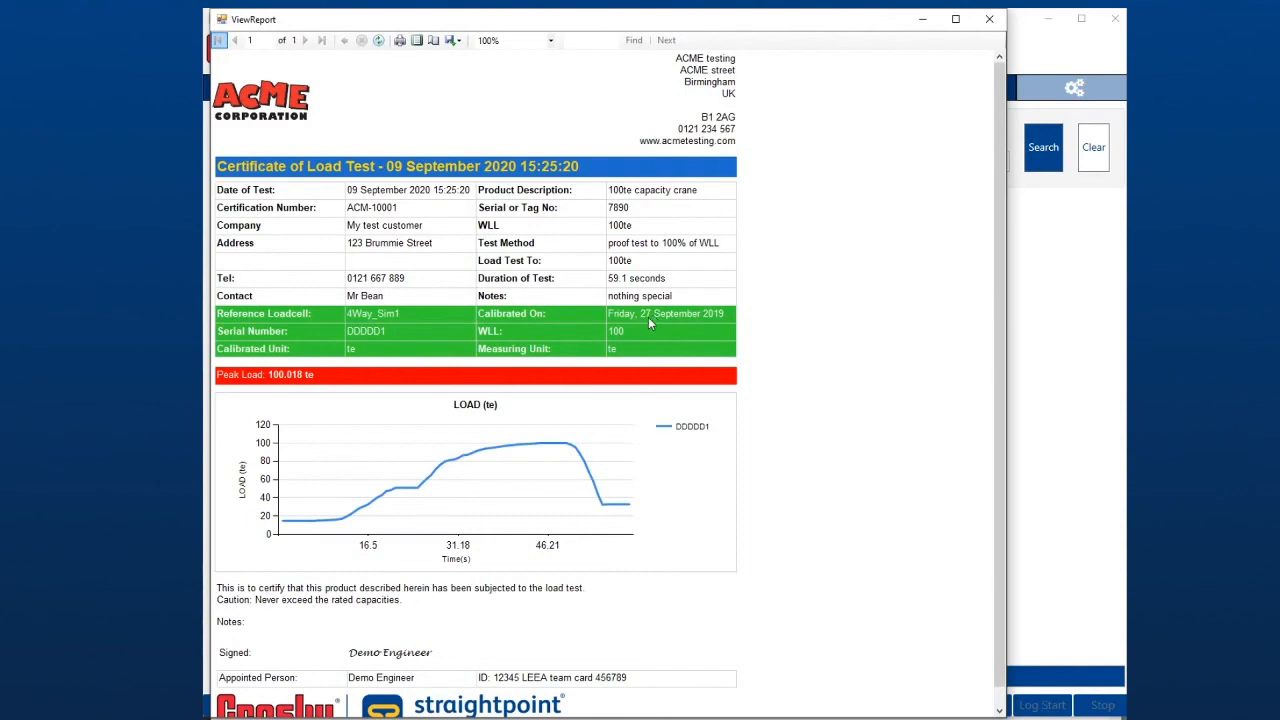
scroll(816, 358, down, 1)
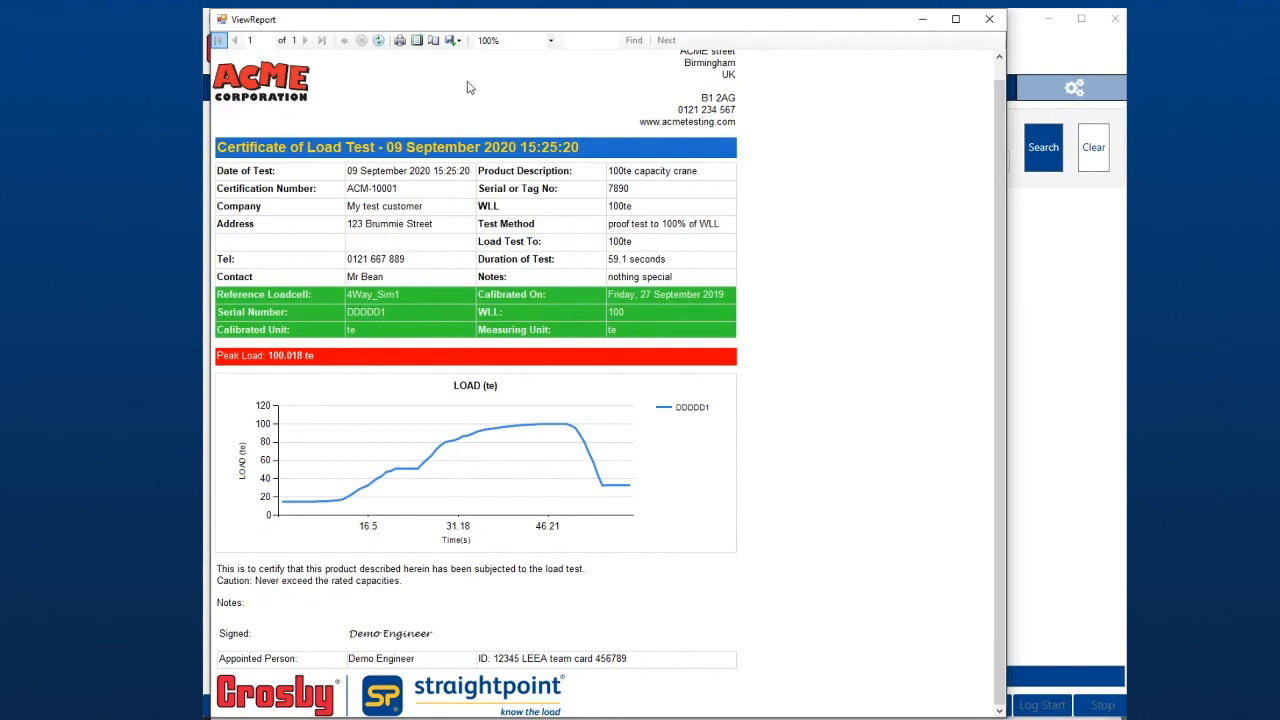
Check the report's export formats without exporting, and minimize the report window.
click(452, 40)
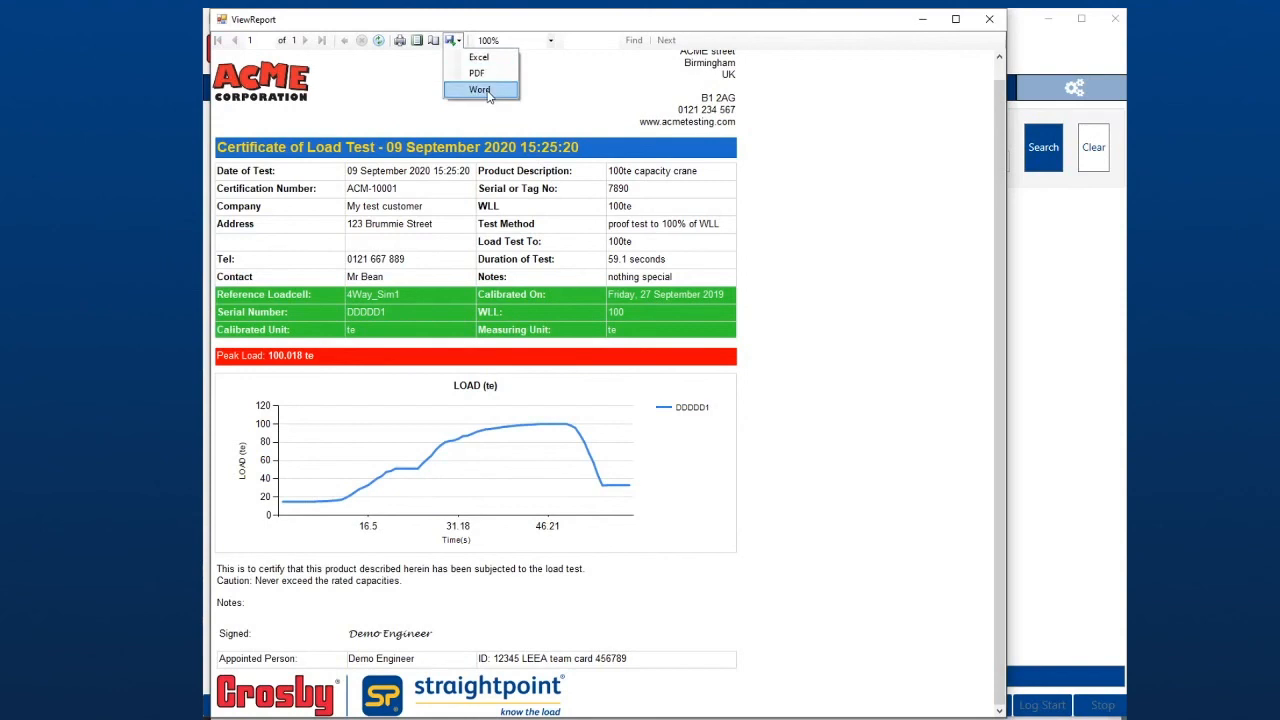
click(800, 181)
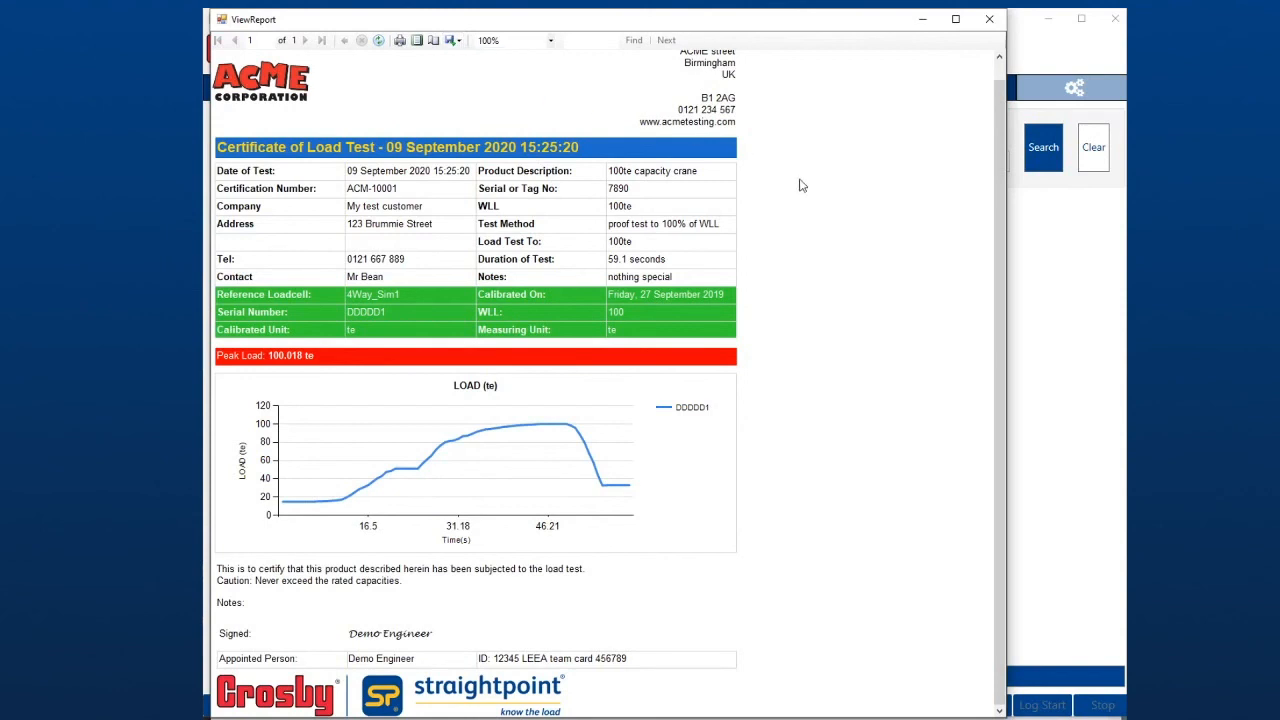
click(912, 24)
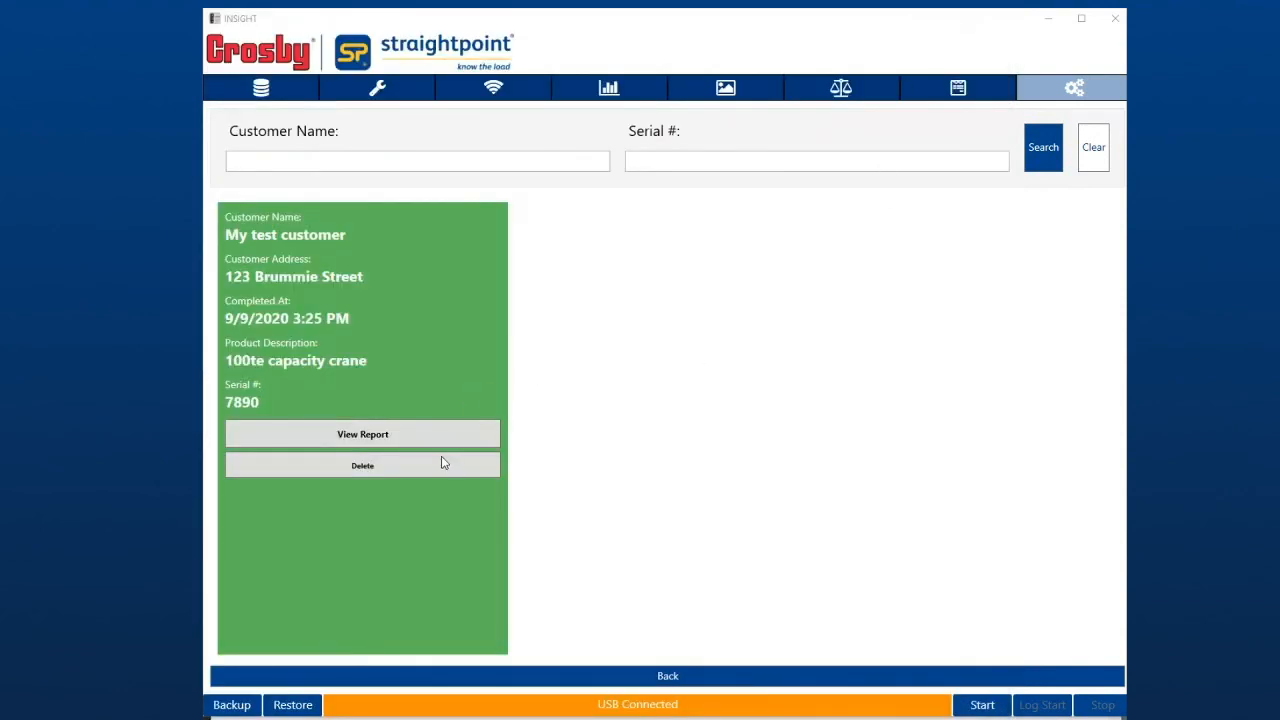